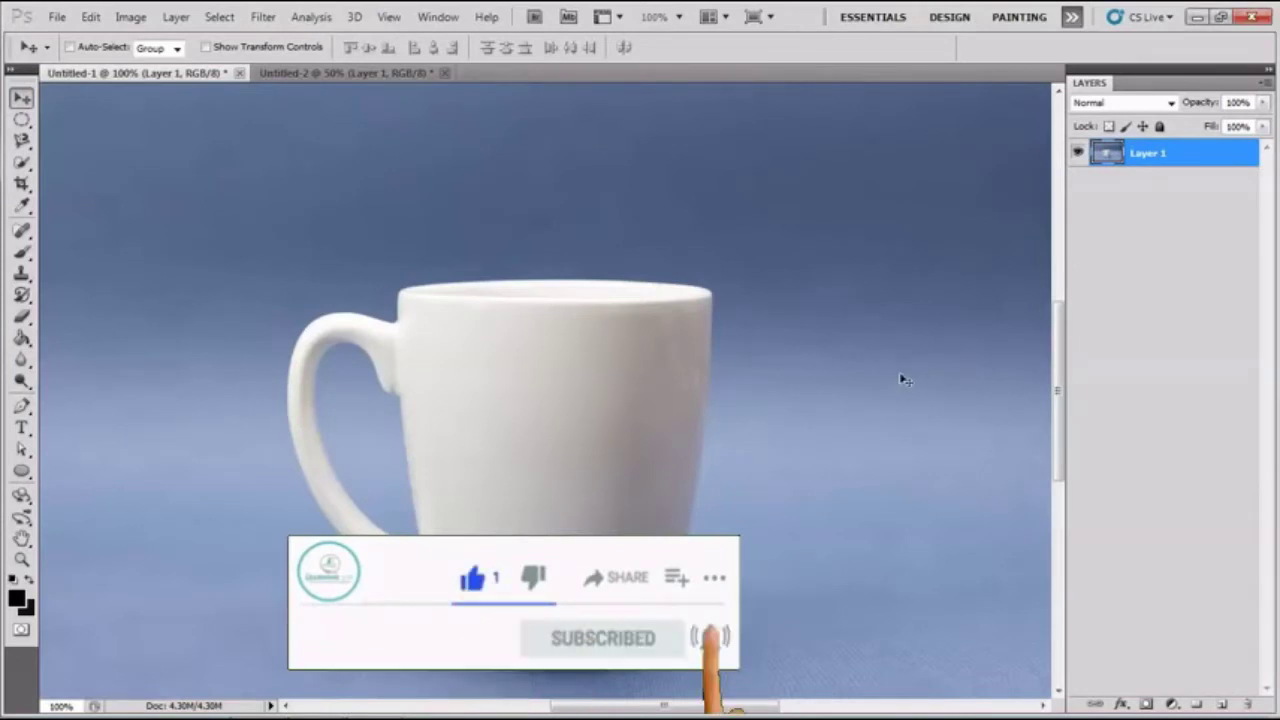
Fit the white mug photo in Untitled-1 to the window with Ctrl+0
key("ctrl+0")
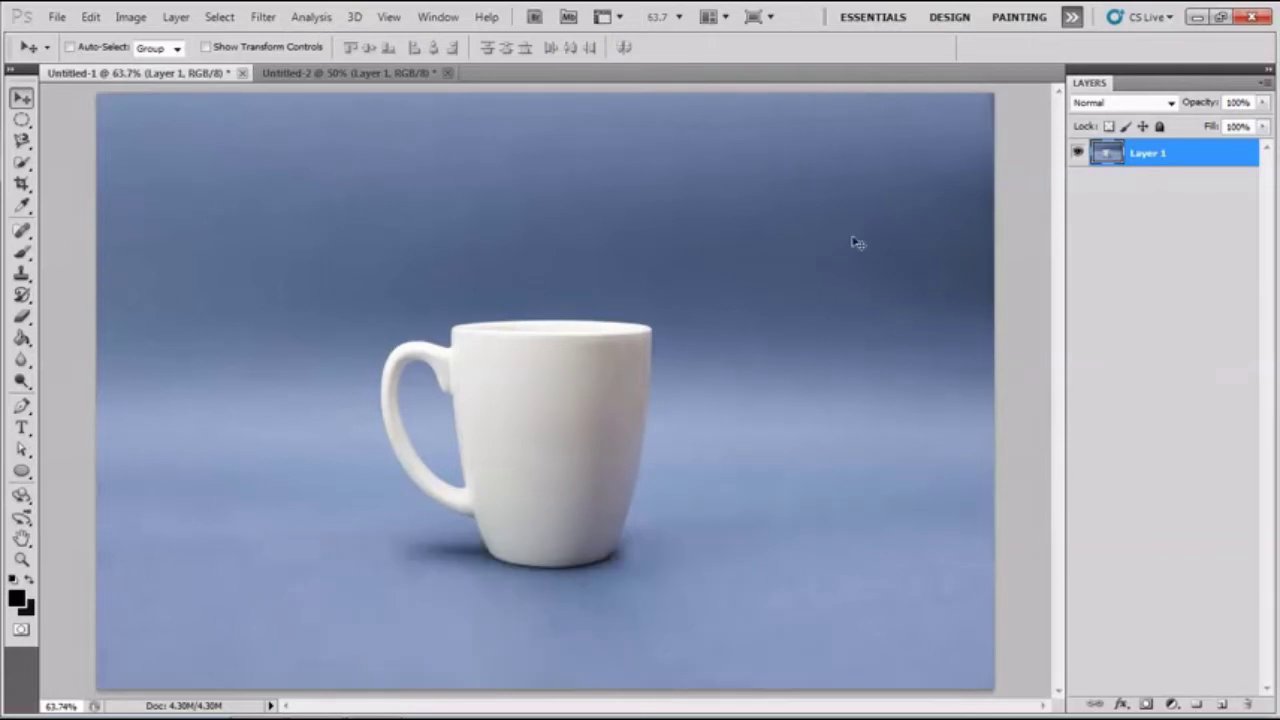
Brush a Quick Selection over the whole mug, starting at its upper-left rim
left_click(21, 164)
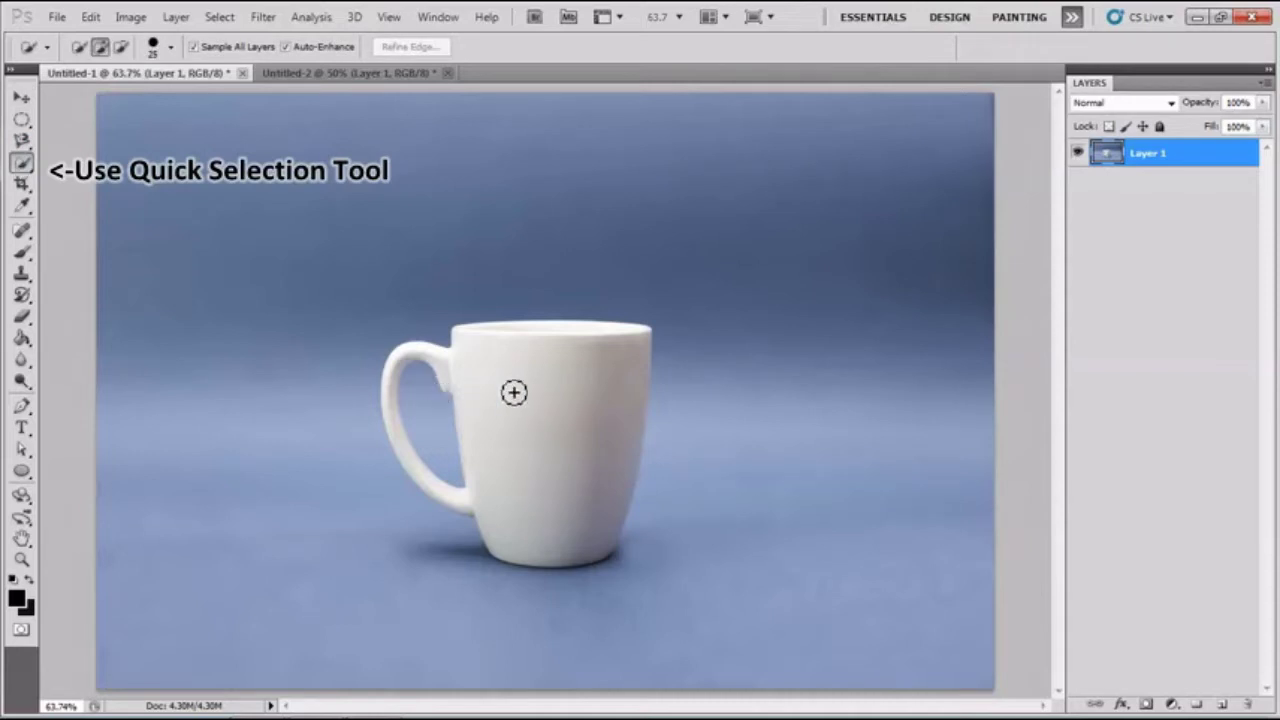
key("ctrl+1")
key("ctrl+plus")
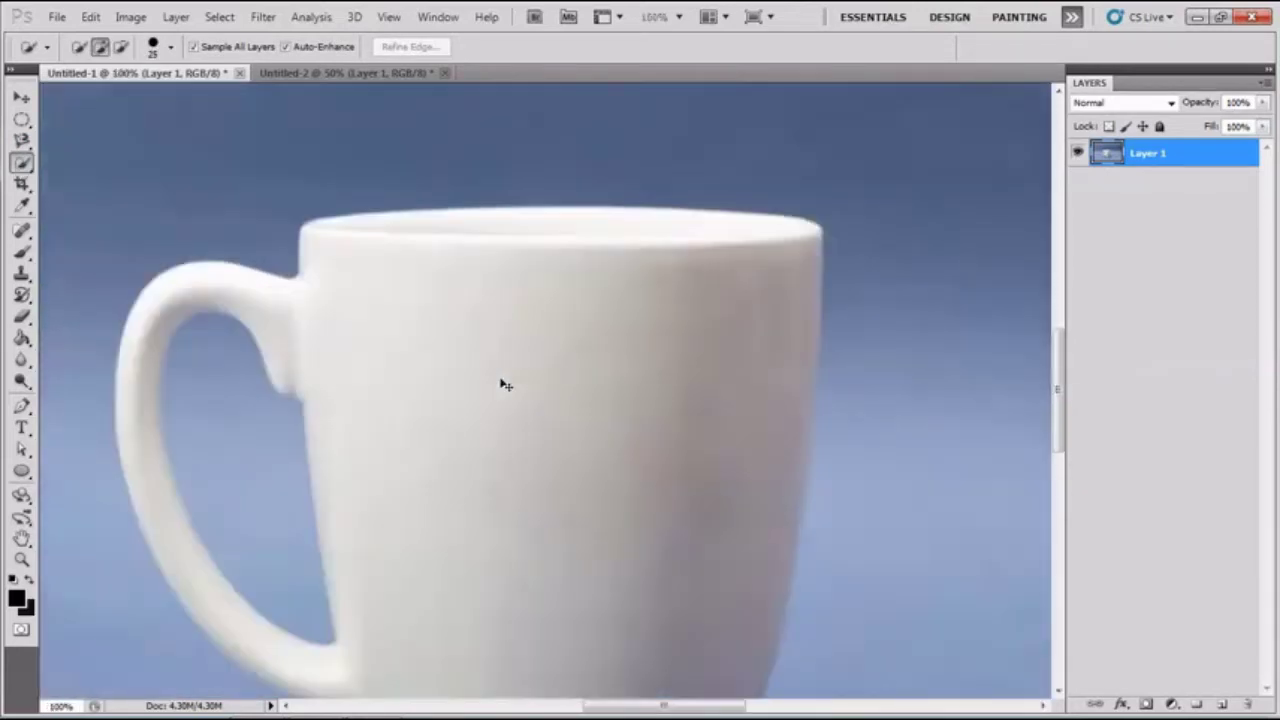
key("ctrl+minus")
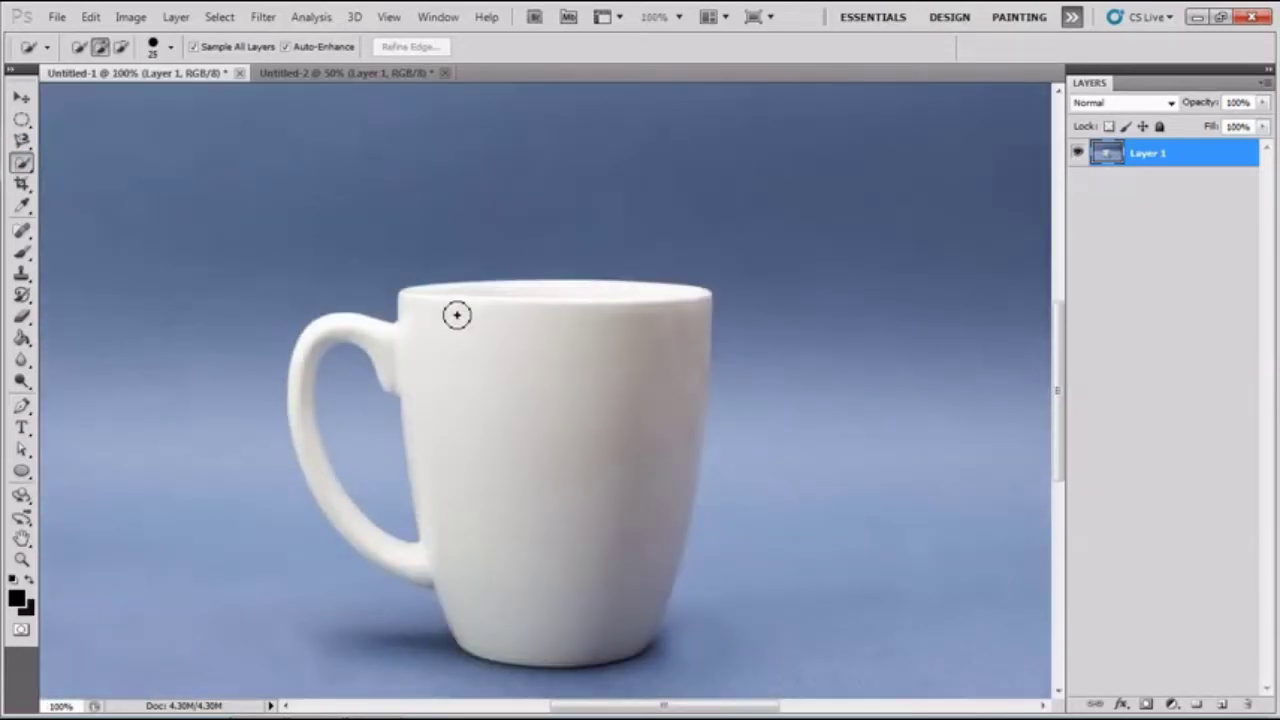
left_click(428, 322)
mouse_move(436, 339)
left_mouse_down()
mouse_move(517, 383)
mouse_move(563, 443)
mouse_move(463, 420)
mouse_move(397, 335)
mouse_move(386, 346)
left_mouse_up()
Subtract the handle and the rim opening from the mug selection
key("alt")
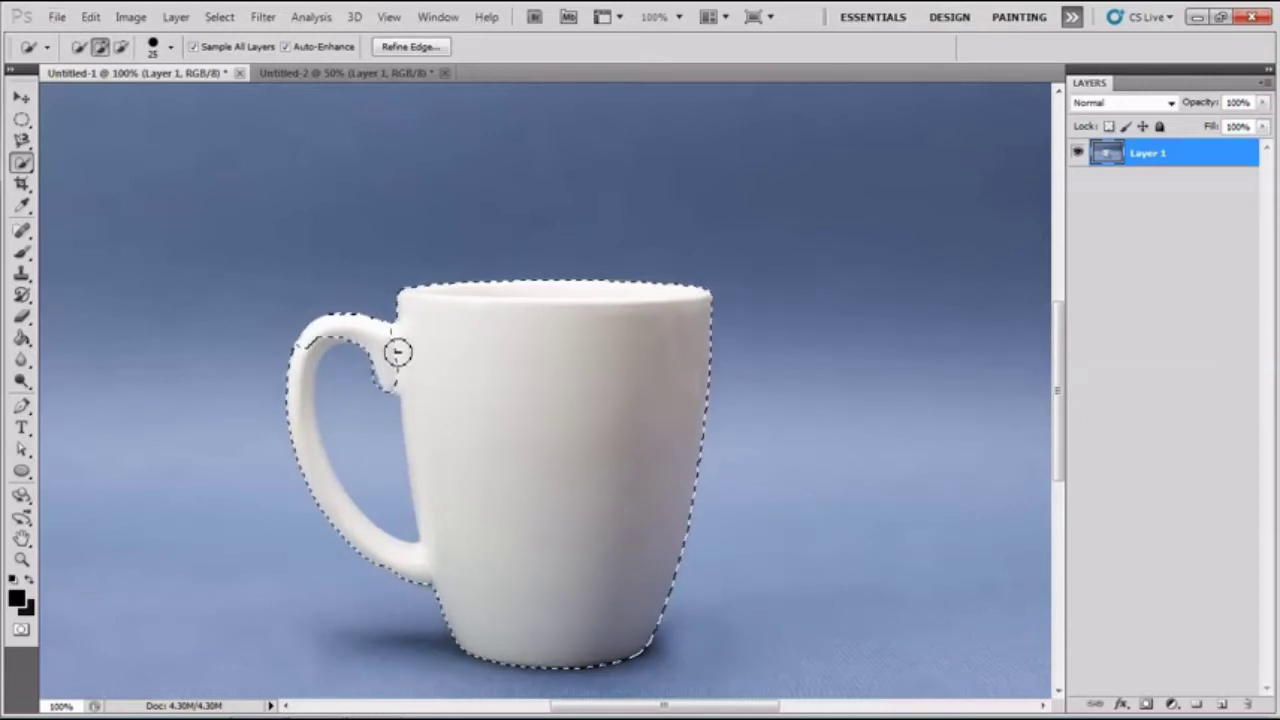
left_click_drag(396, 363, 360, 331)
mouse_move(409, 397)
left_mouse_down()
mouse_move(428, 606)
mouse_move(337, 549)
mouse_move(306, 471)
left_mouse_up()
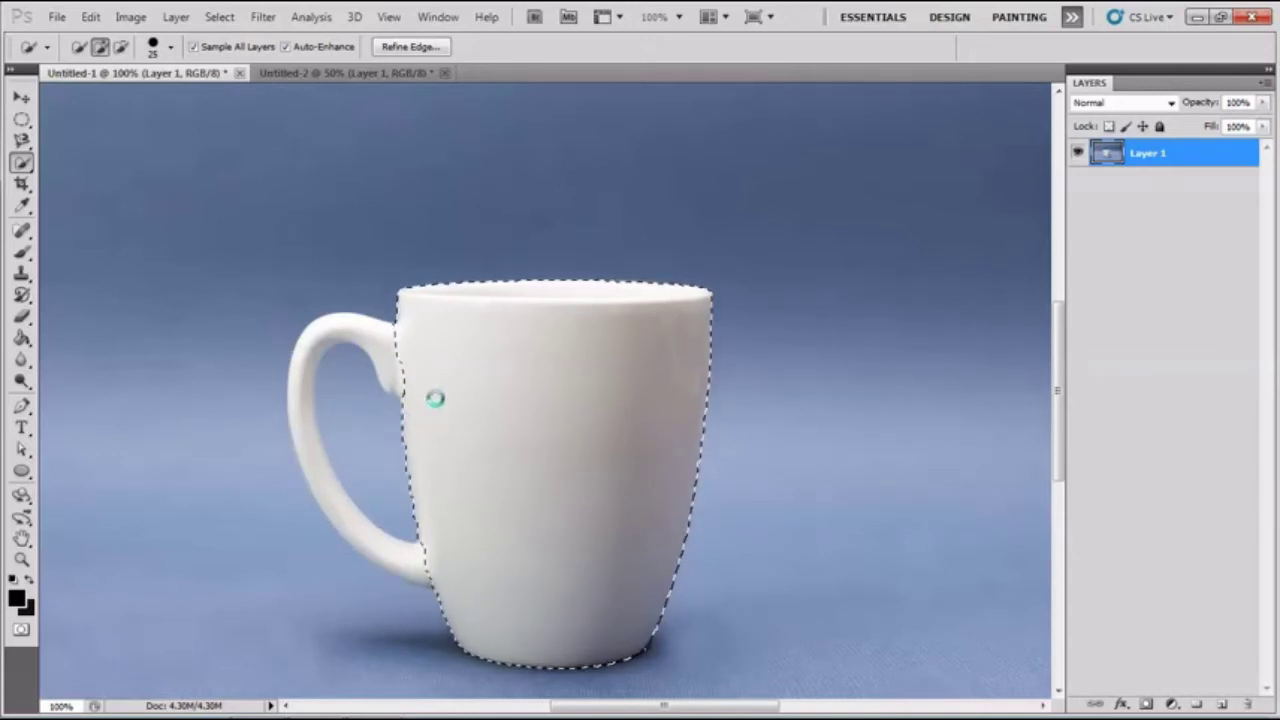
key("alt")
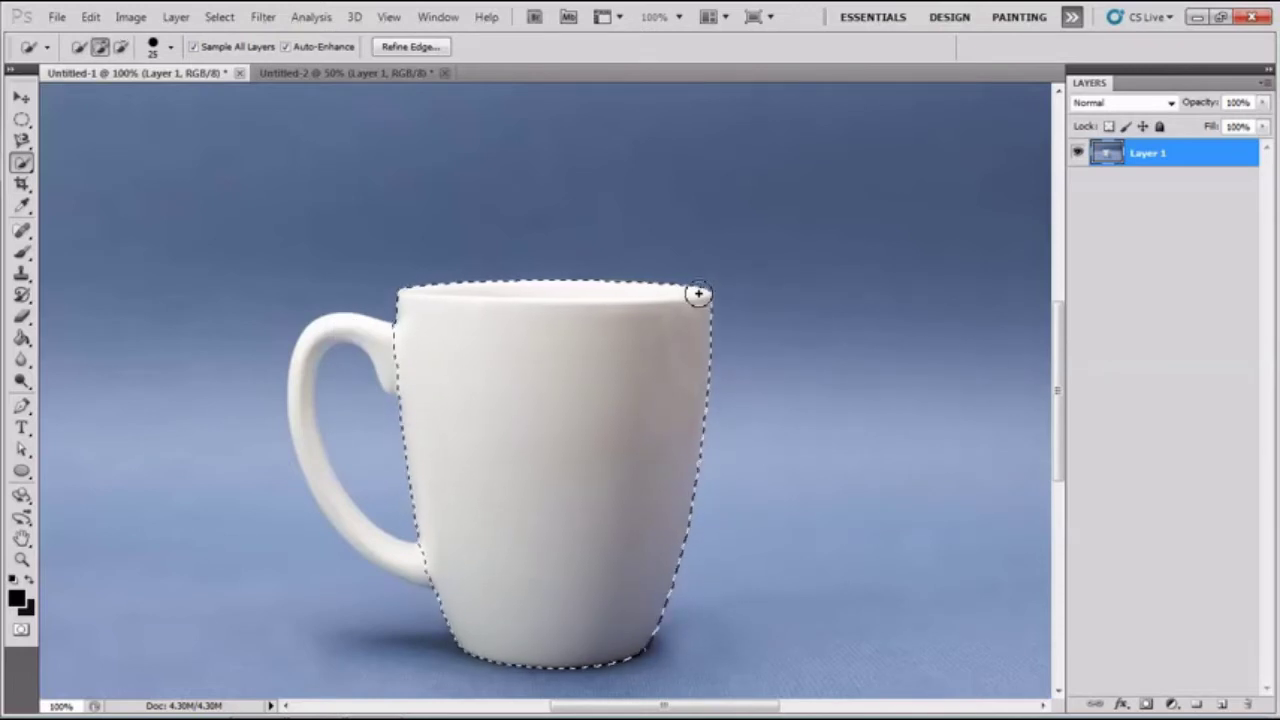
mouse_move(698, 293)
left_mouse_down()
mouse_move(449, 290)
mouse_move(666, 297)
left_mouse_up()
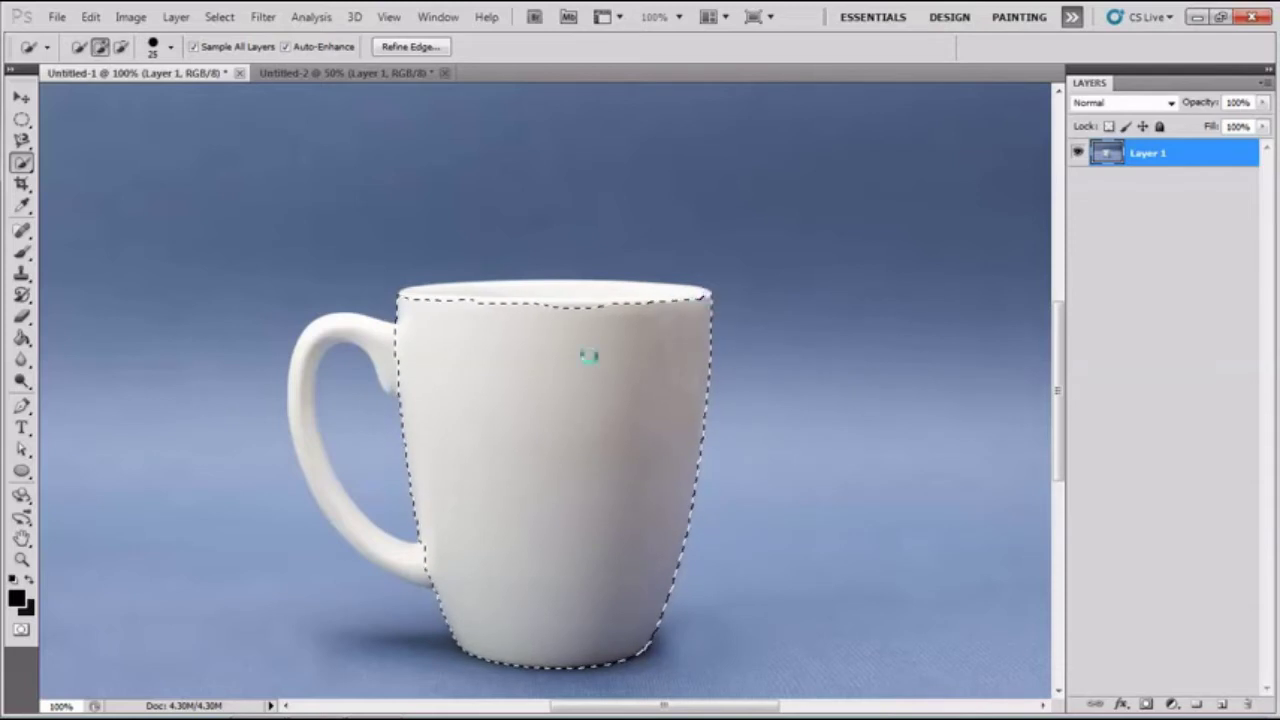
left_click_drag(589, 356, 600, 334)
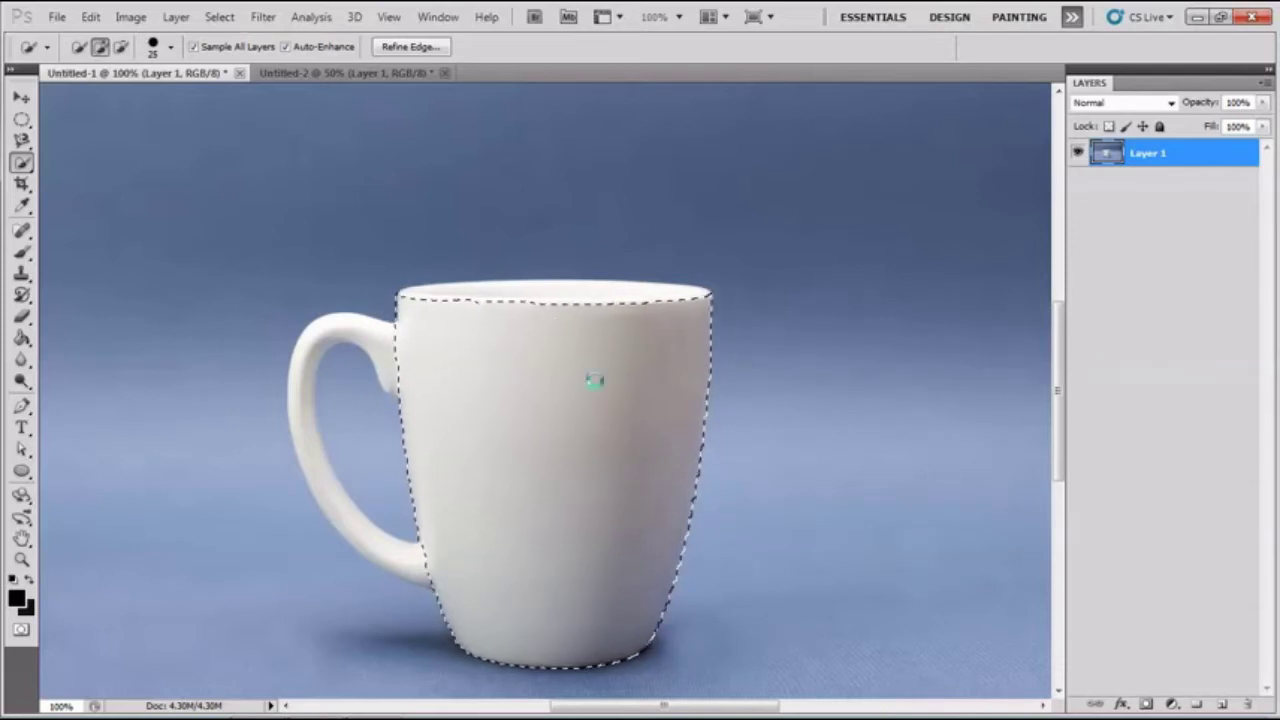
Copy the selected mug body to new Layer 2 and check the cutout by toggling layer visibility
key("ctrl+j")
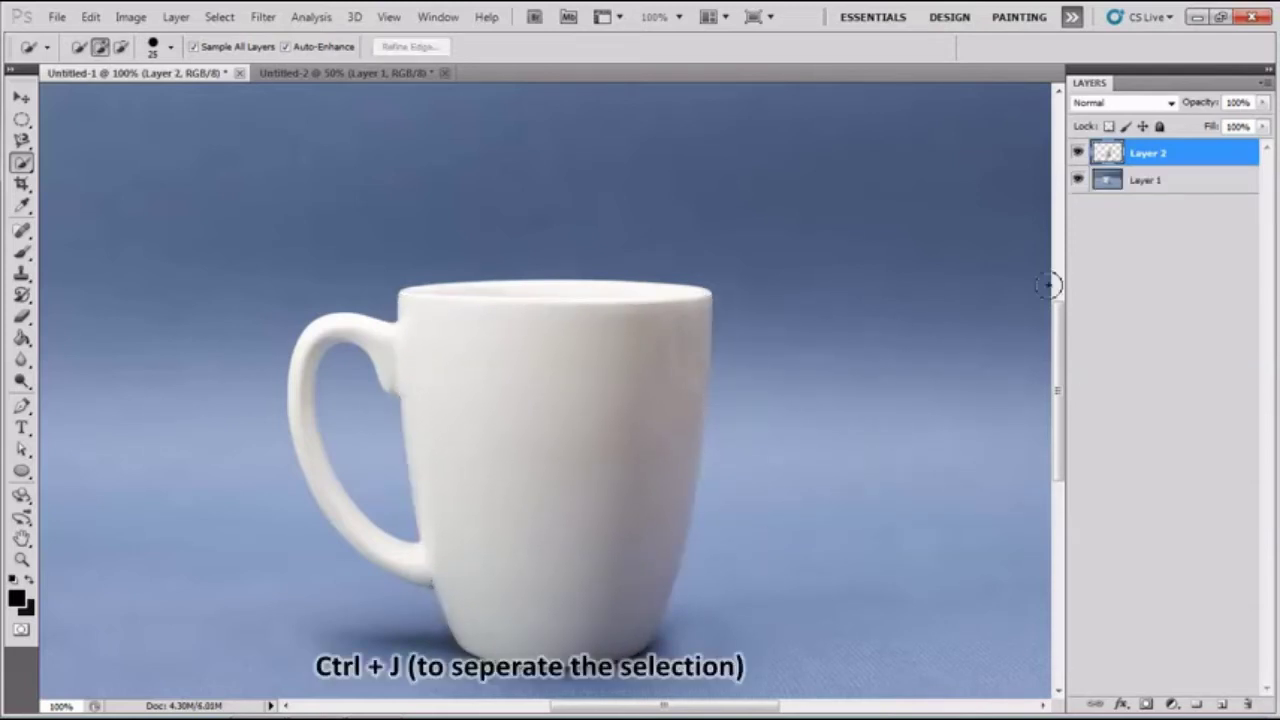
left_click(1088, 155)
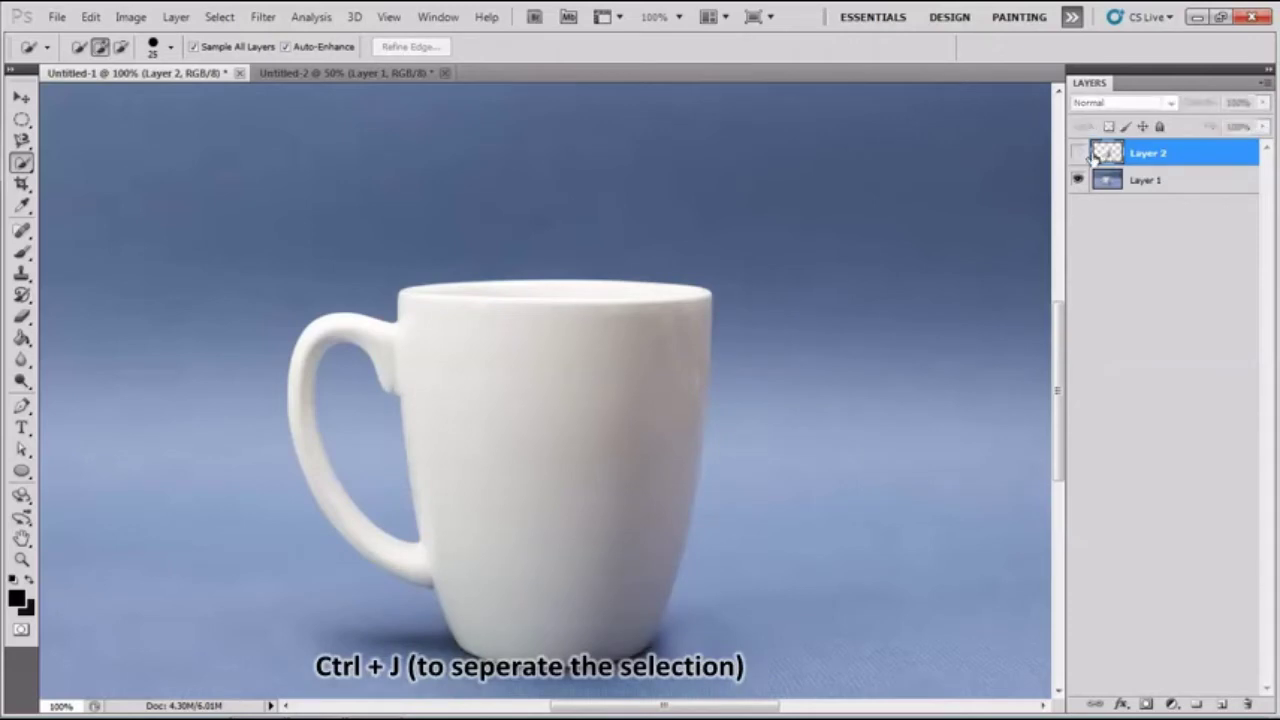
left_click(1078, 153)
left_click(1079, 181)
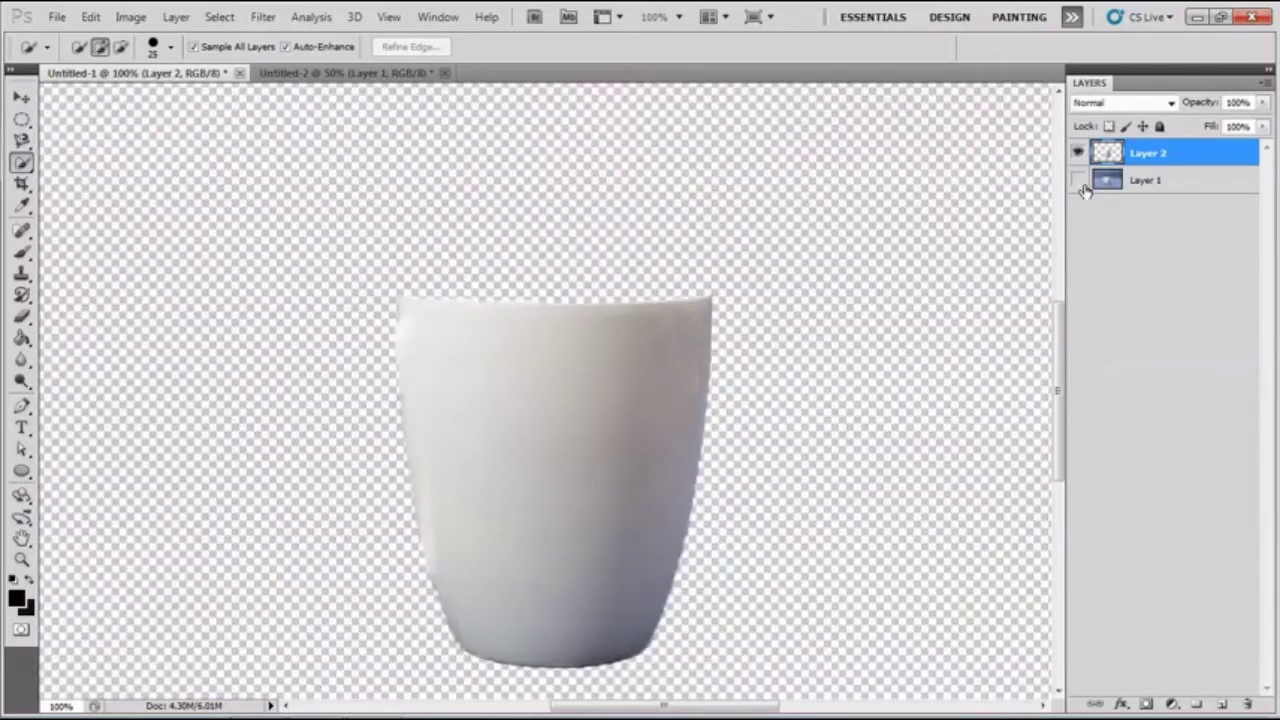
left_click(1080, 182)
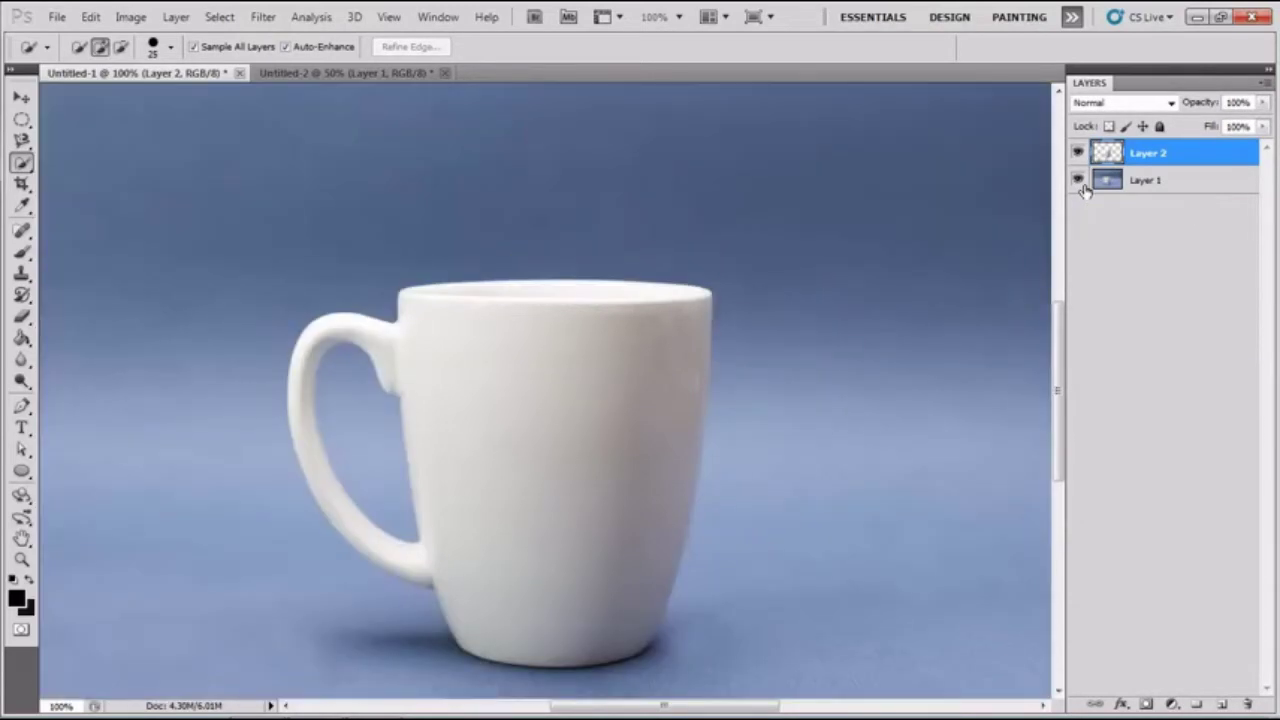
Copy the whole diamond-tile image from Untitled-2 and paste it into Untitled-1 as Layer 3
left_click(341, 77)
key("ctrl+a")
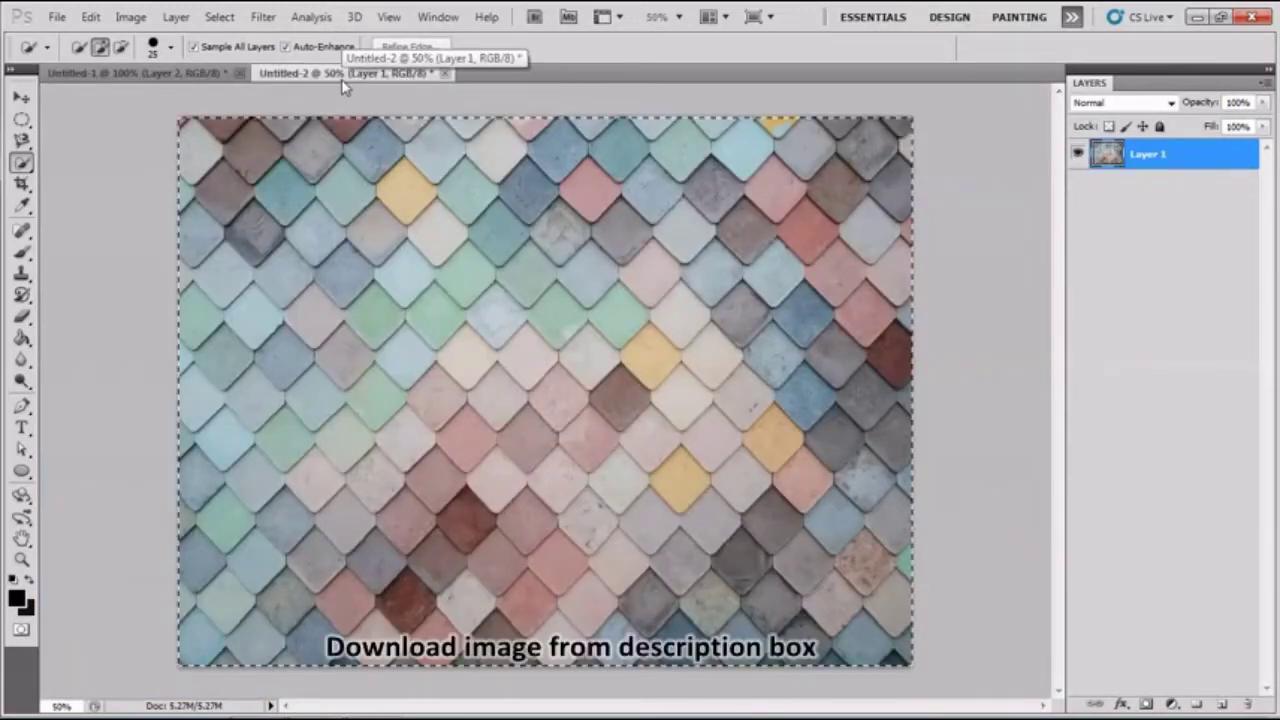
left_click(207, 75)
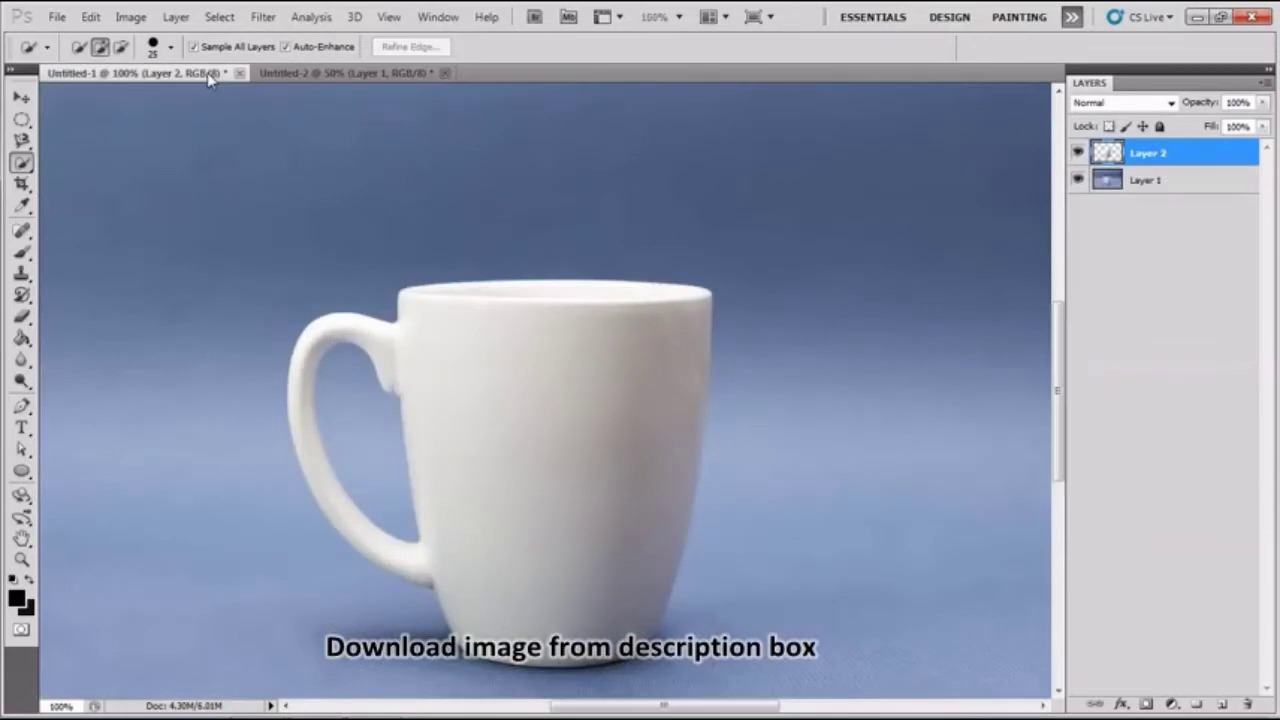
key("ctrl+v")
key("ctrl+minus")
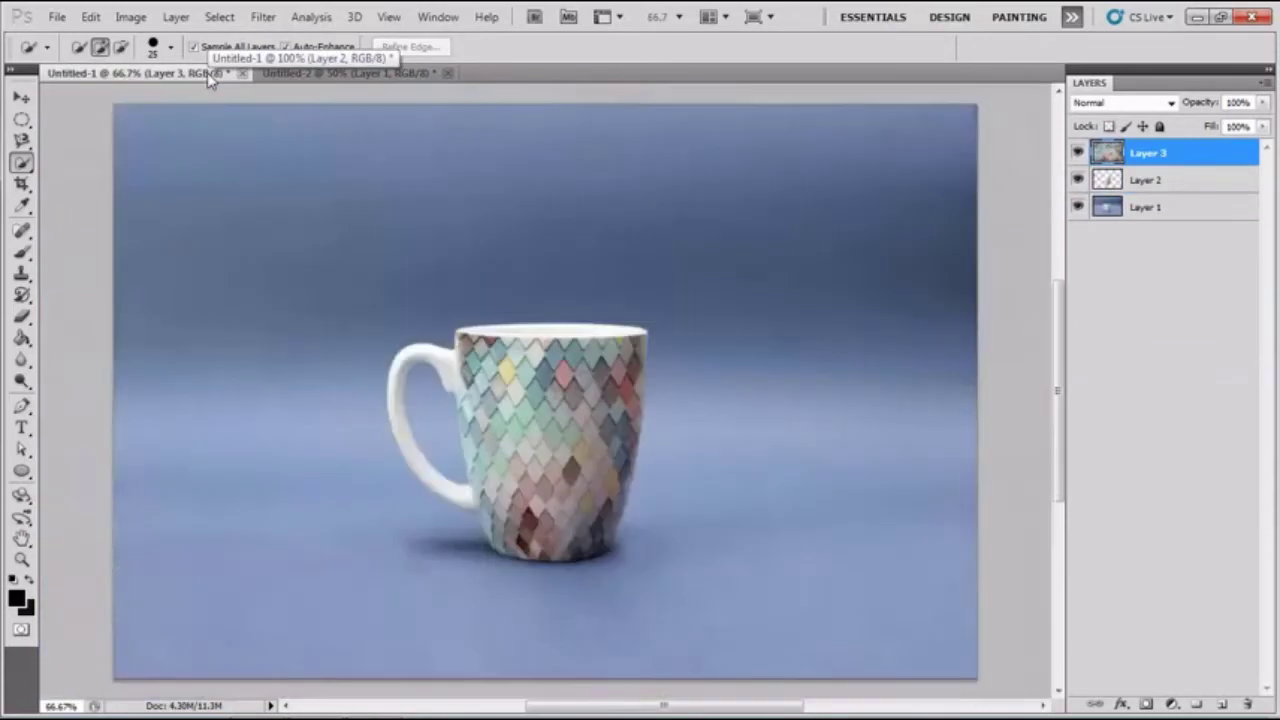
key("ctrl+minus")
key("ctrl+minus")
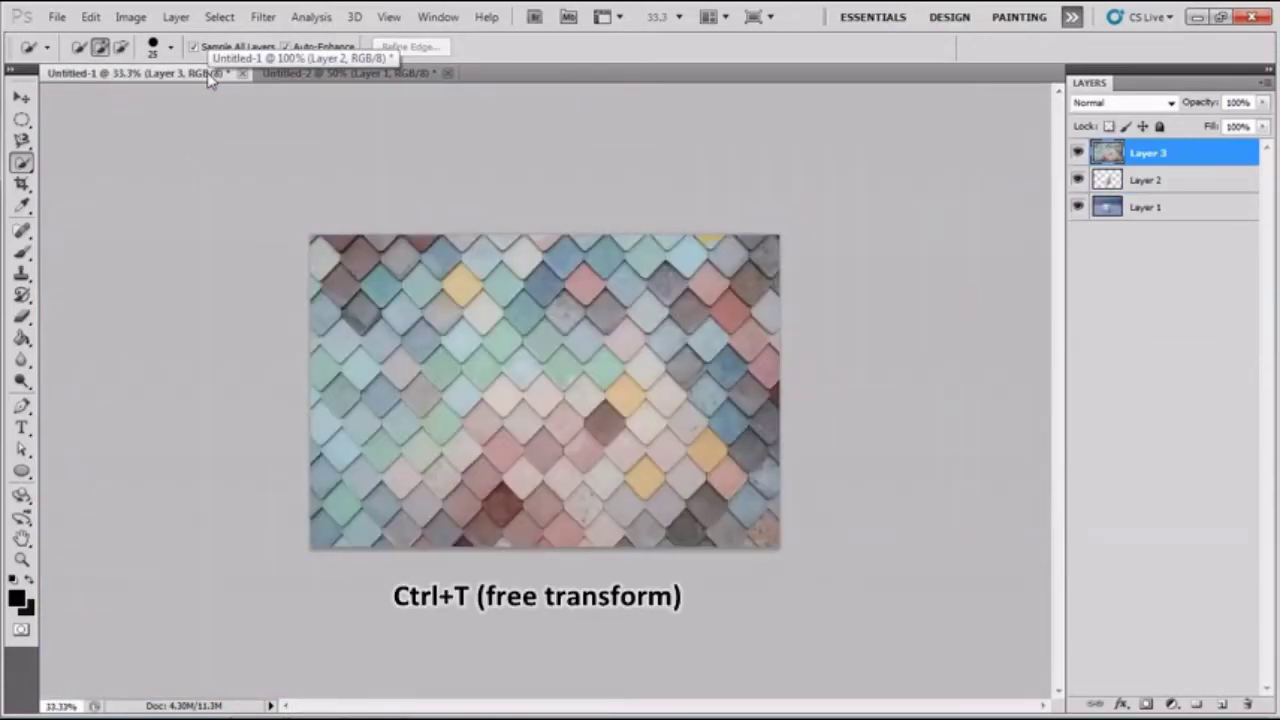
Scale the tile layer down to about a third and move it over the mug body
key("ctrl+t")
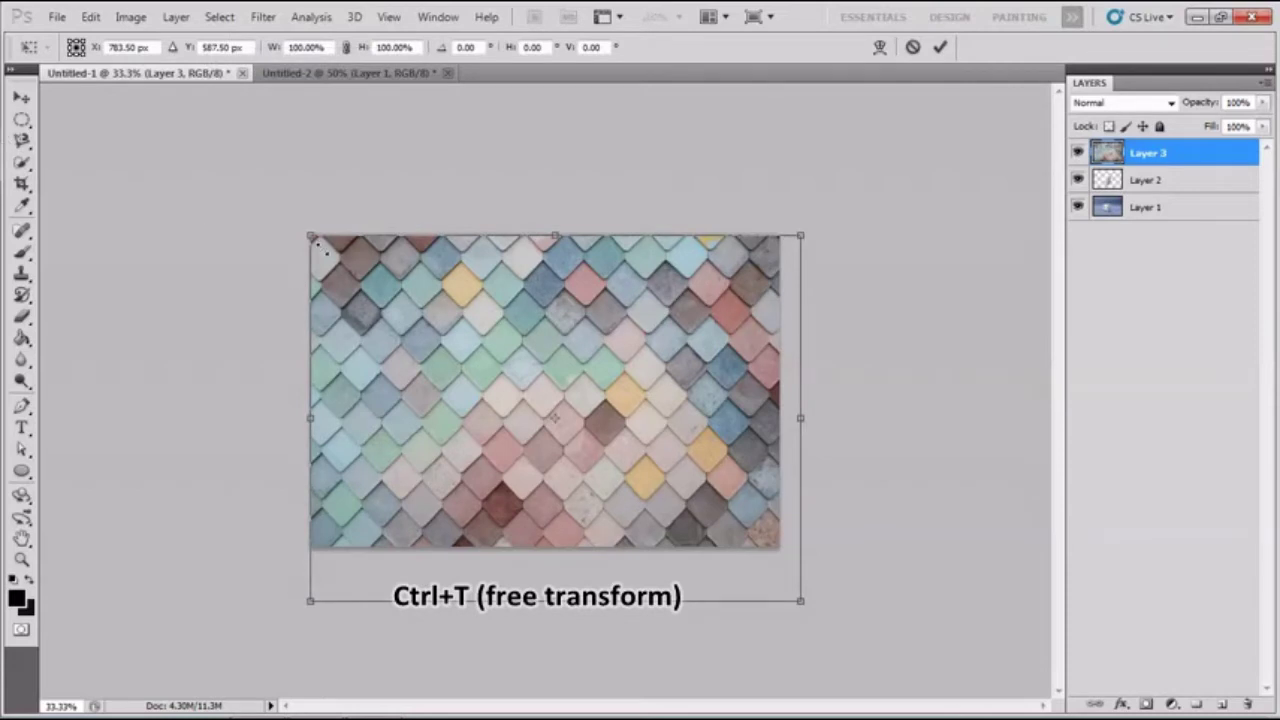
mouse_move(313, 238)
left_mouse_down()
mouse_move(471, 309)
mouse_move(540, 409)
mouse_move(630, 468)
left_mouse_up()
mouse_move(726, 527)
left_mouse_down()
mouse_move(653, 490)
mouse_move(567, 411)
mouse_move(600, 396)
left_mouse_up()
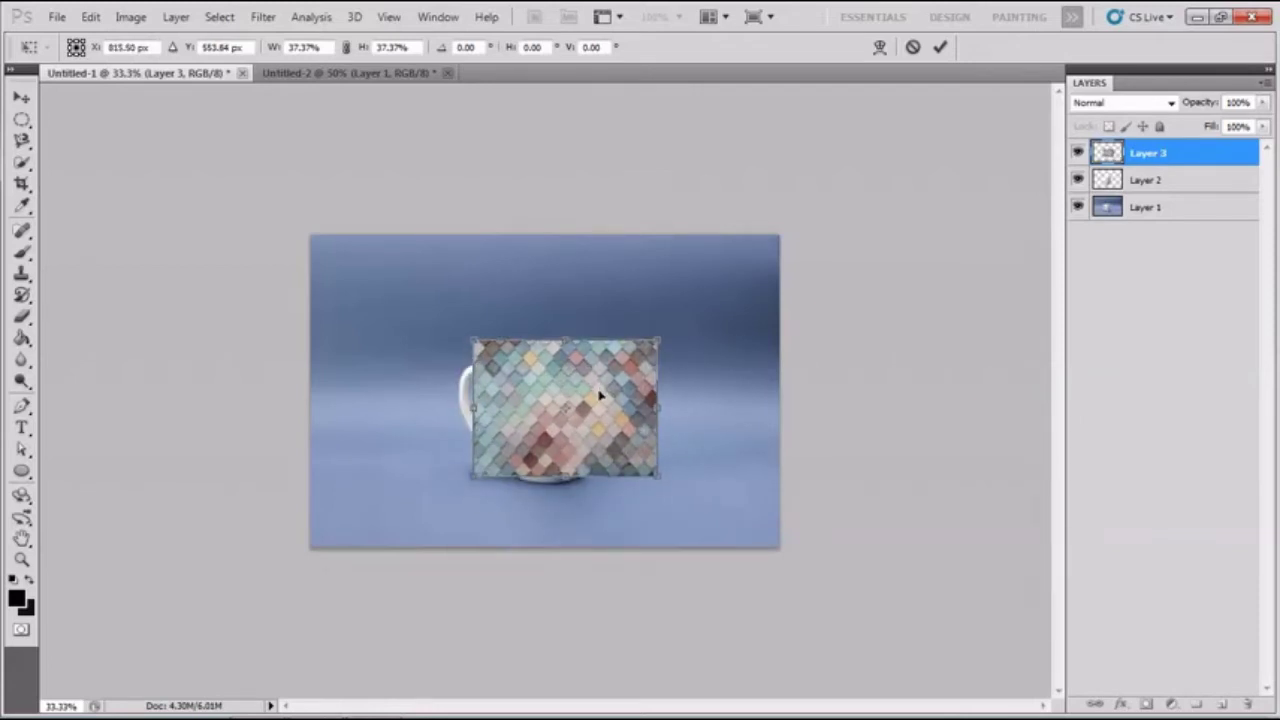
left_click_drag(667, 489, 642, 480)
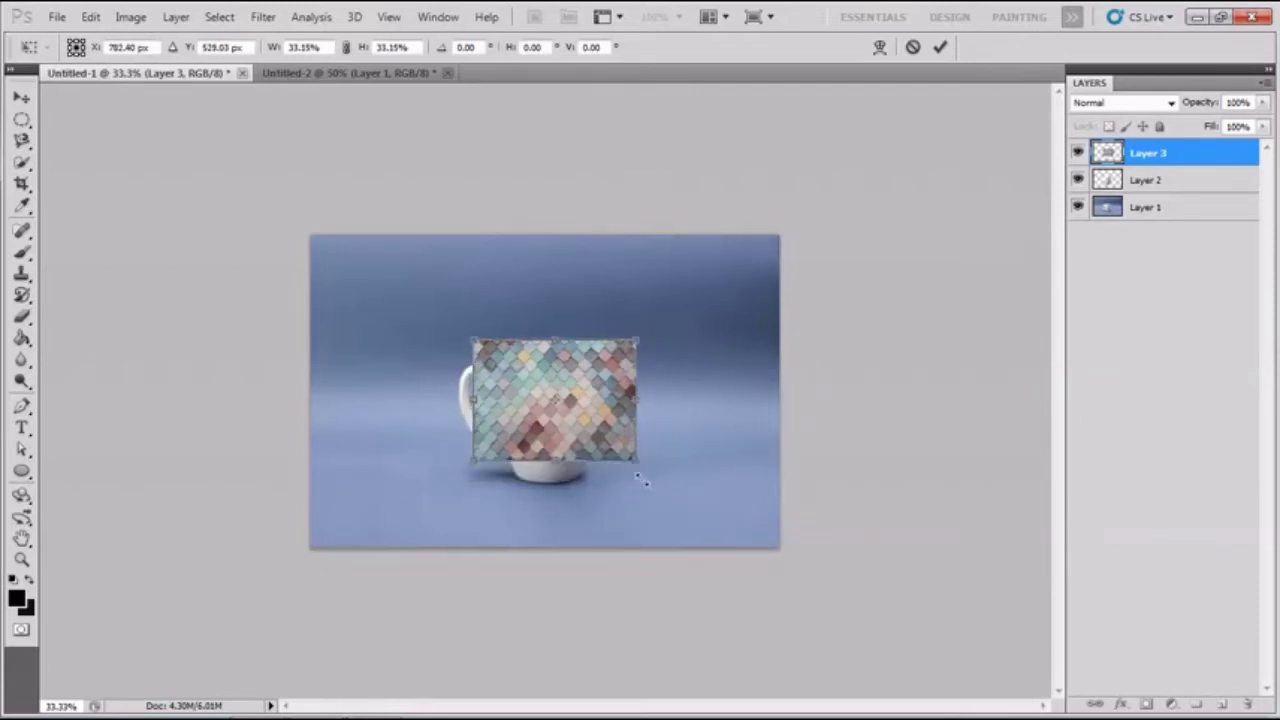
left_click_drag(600, 410, 597, 435)
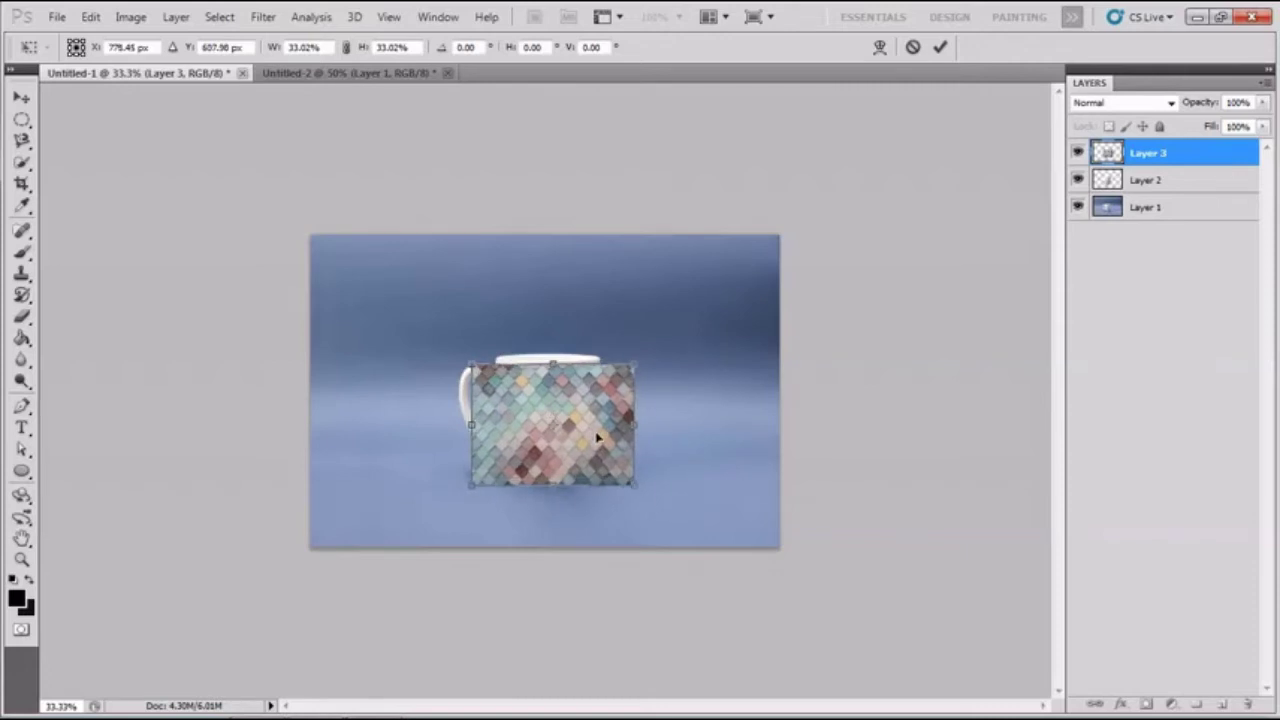
Enlarge the tiles slightly to cover the mug body and commit the transform
key("ctrl+plus")
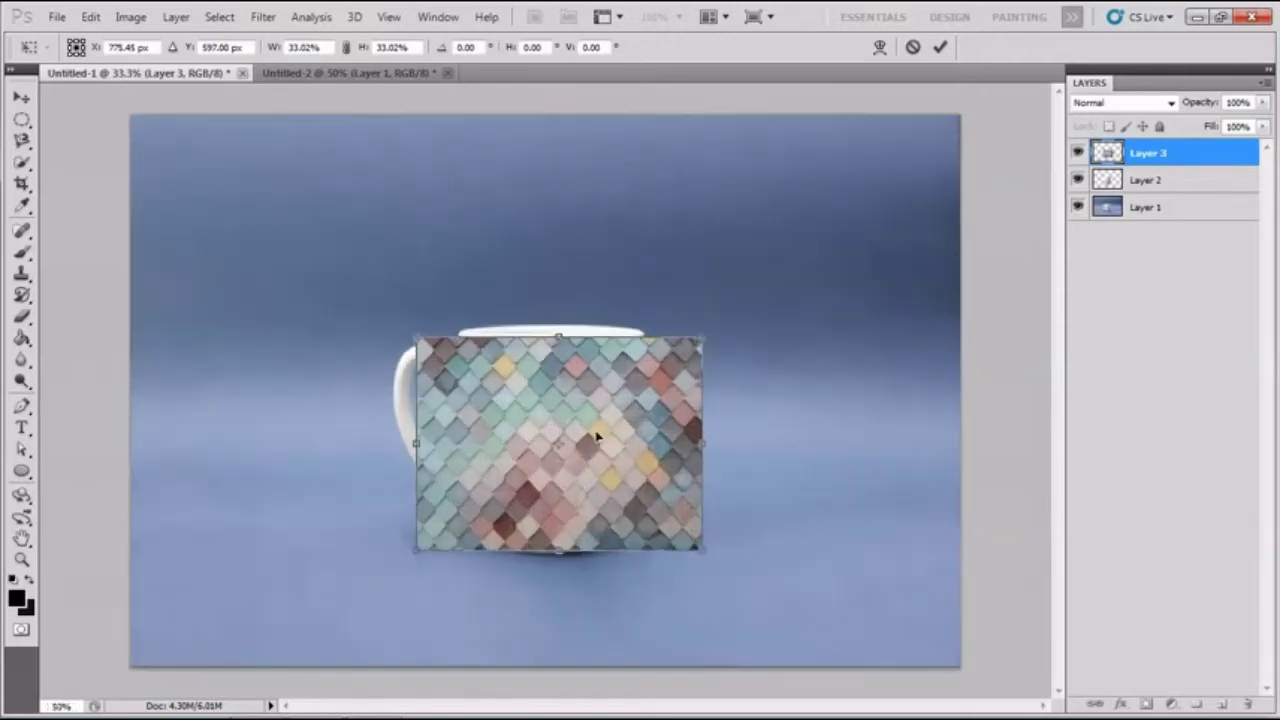
key("ctrl+plus")
key("ctrl+minus")
key("ctrl+plus")
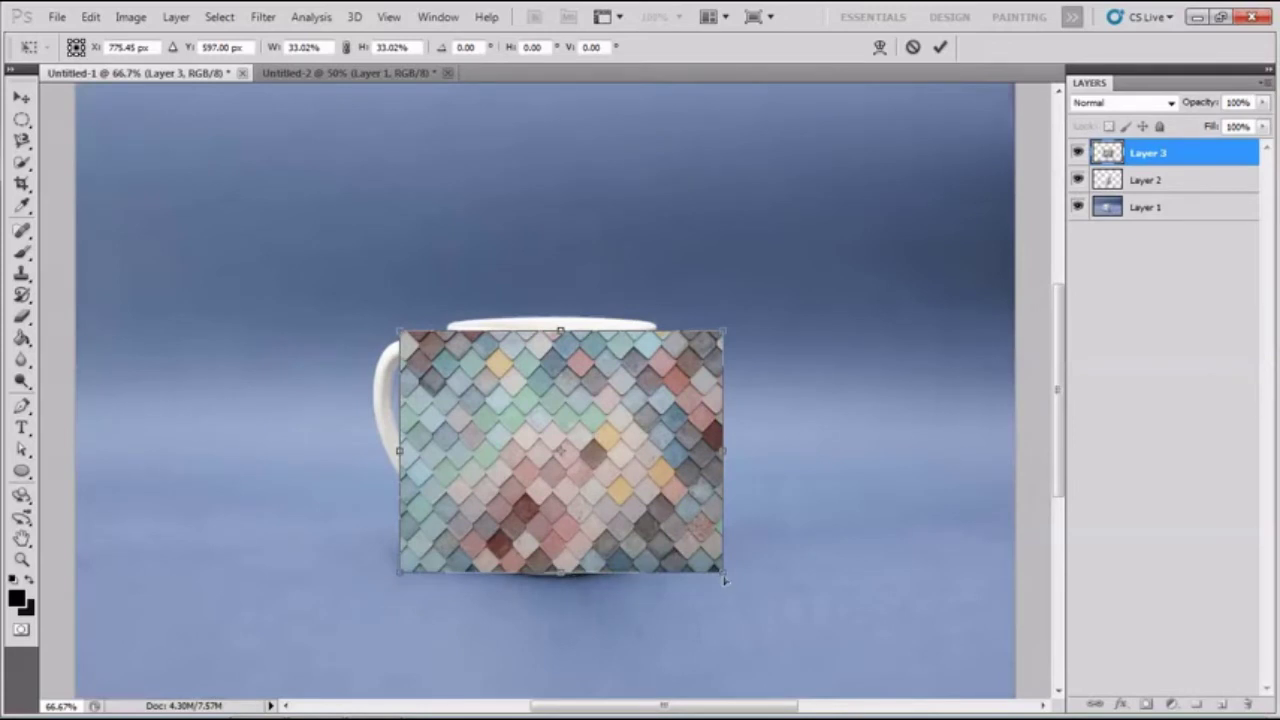
left_click_drag(724, 578, 733, 587)
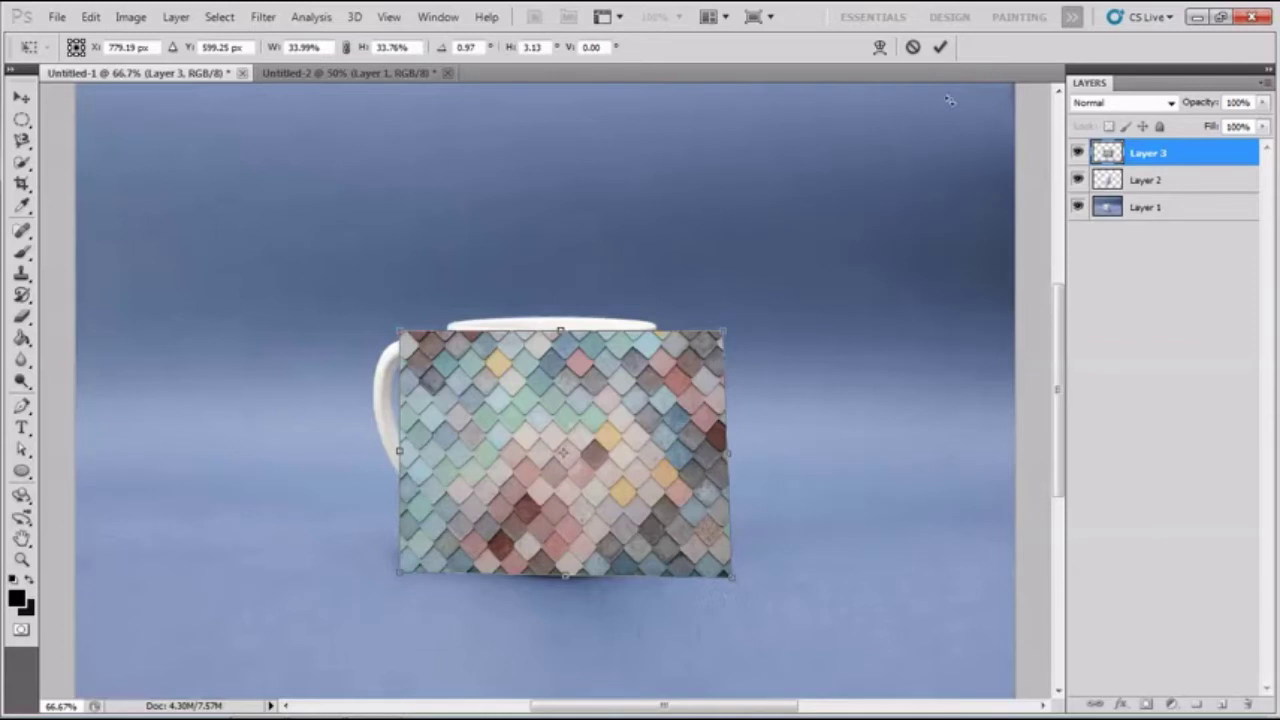
left_click(940, 46)
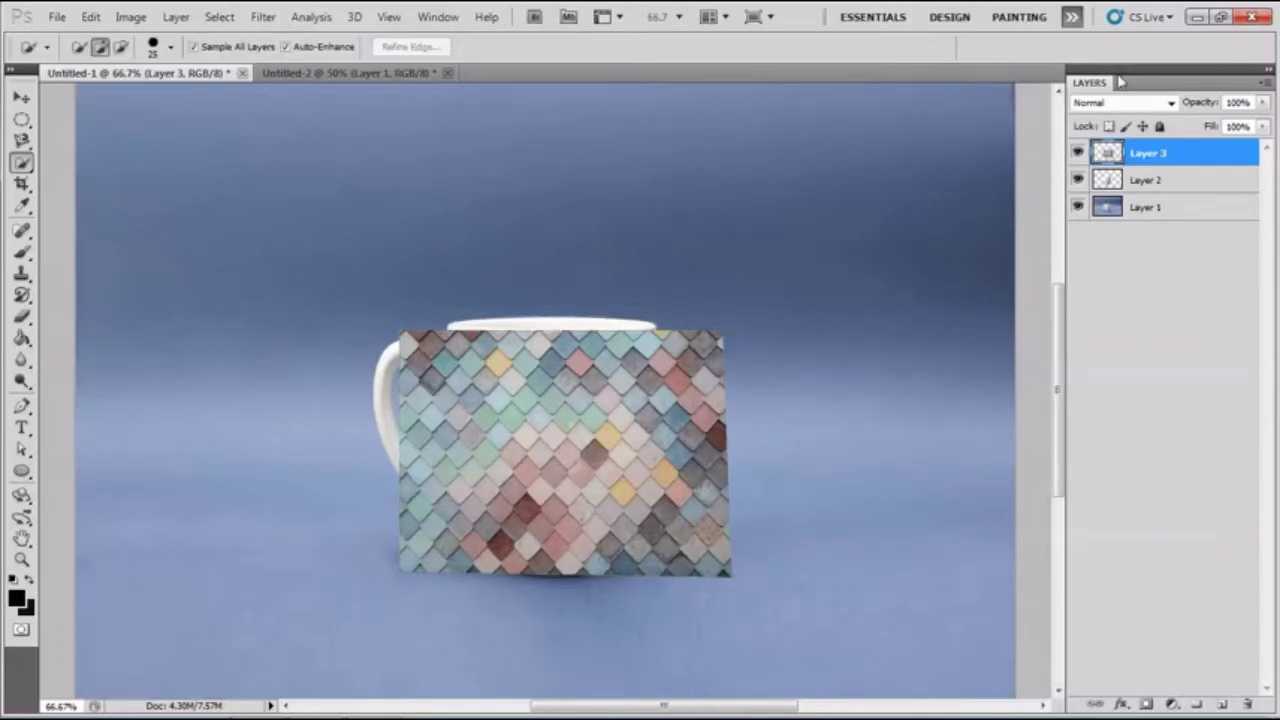
Set Layer 3 to Multiply blending and put the tile layer into Warp mode
left_click(1120, 104)
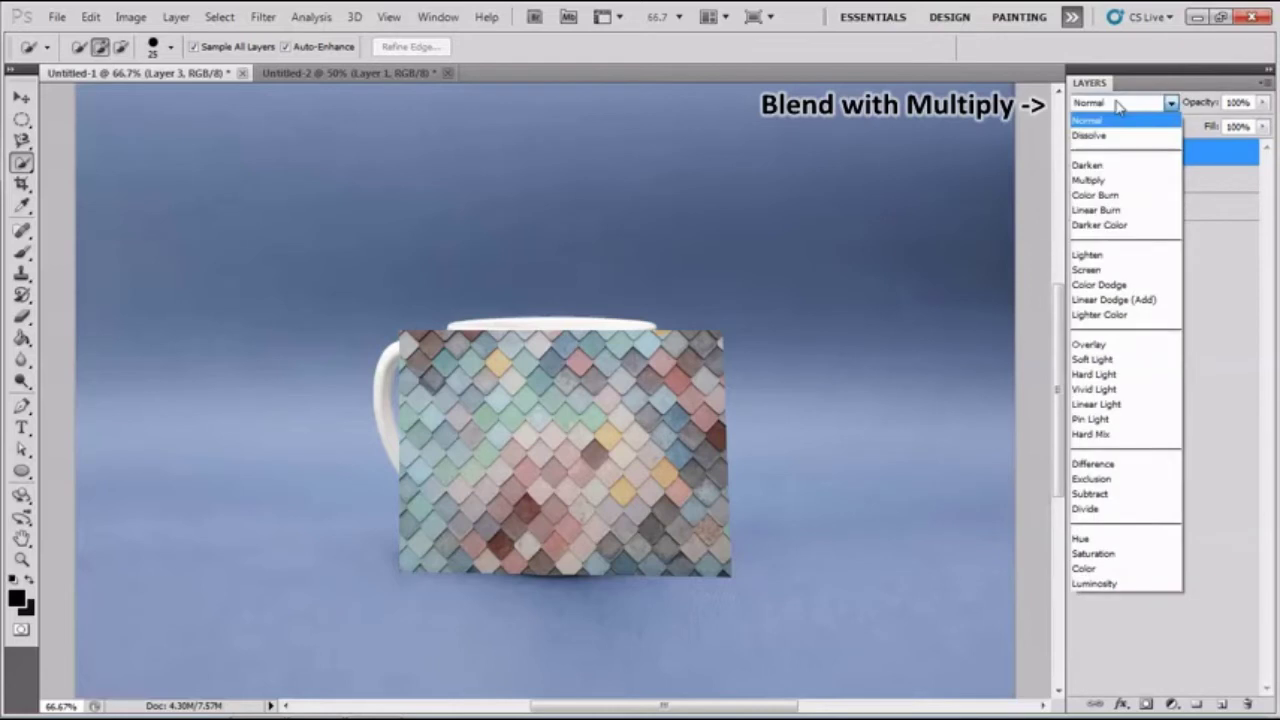
left_click(1118, 177)
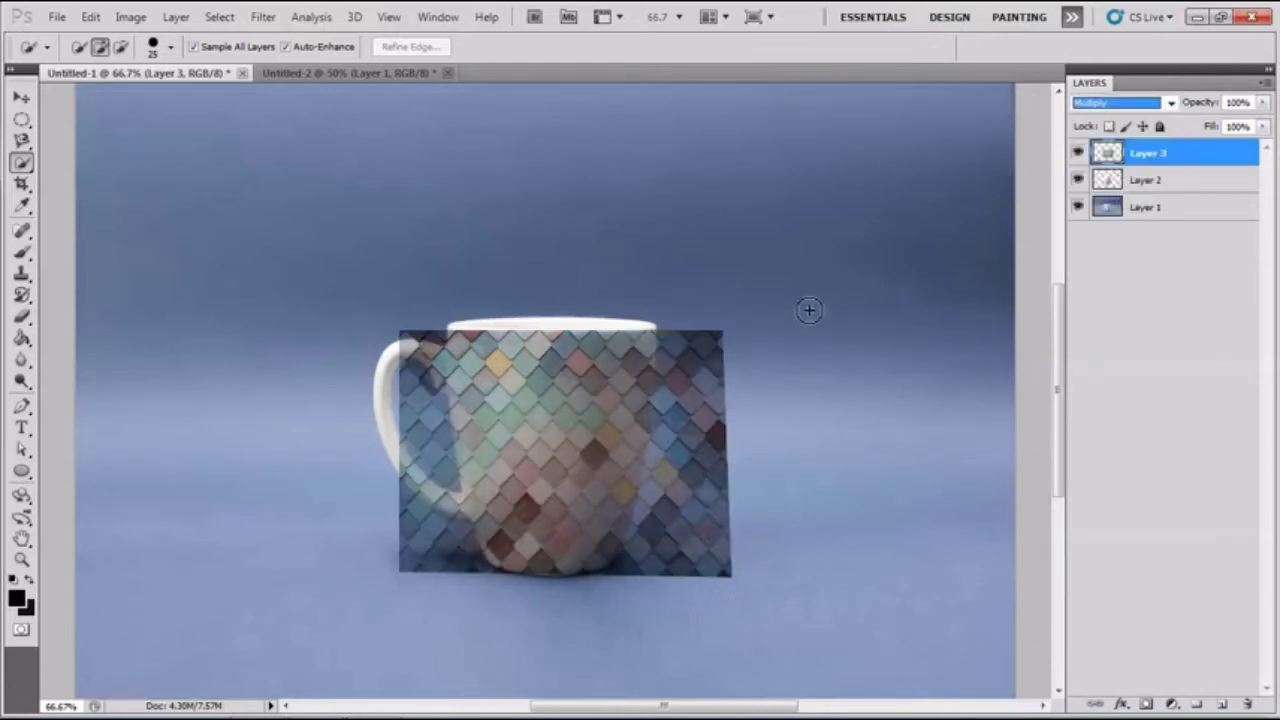
key("ctrl+t")
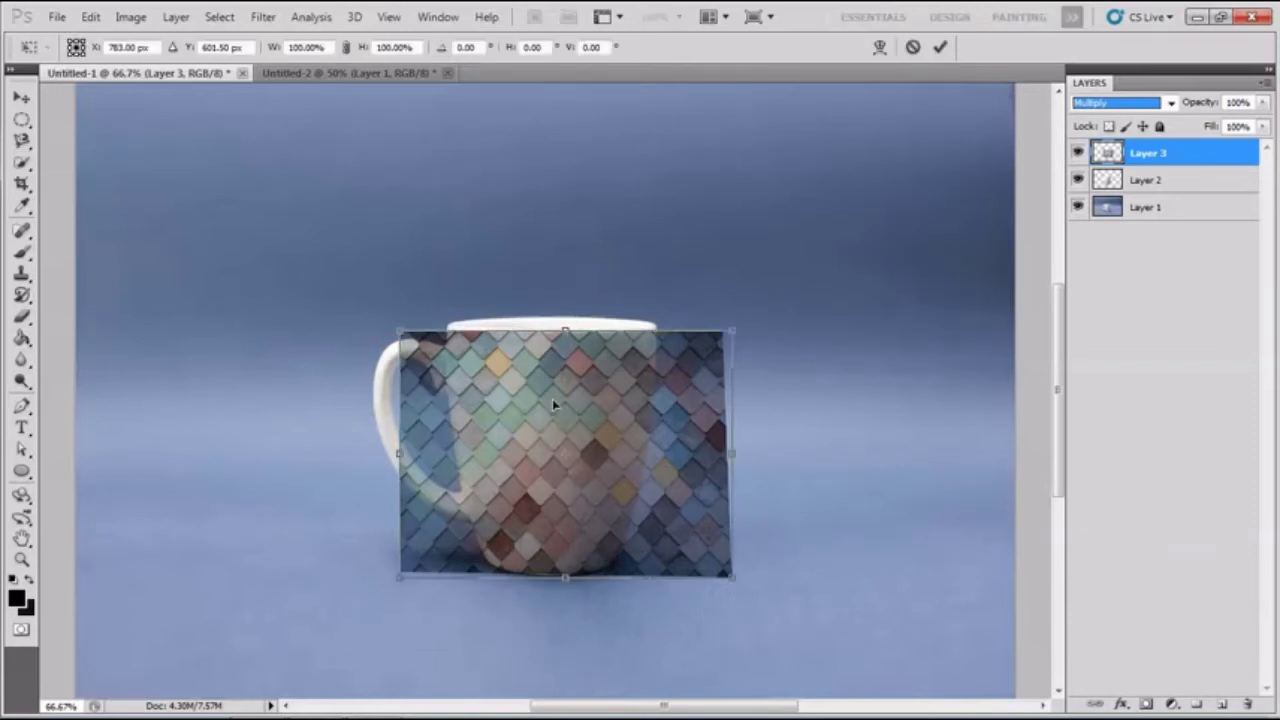
right_click(551, 403)
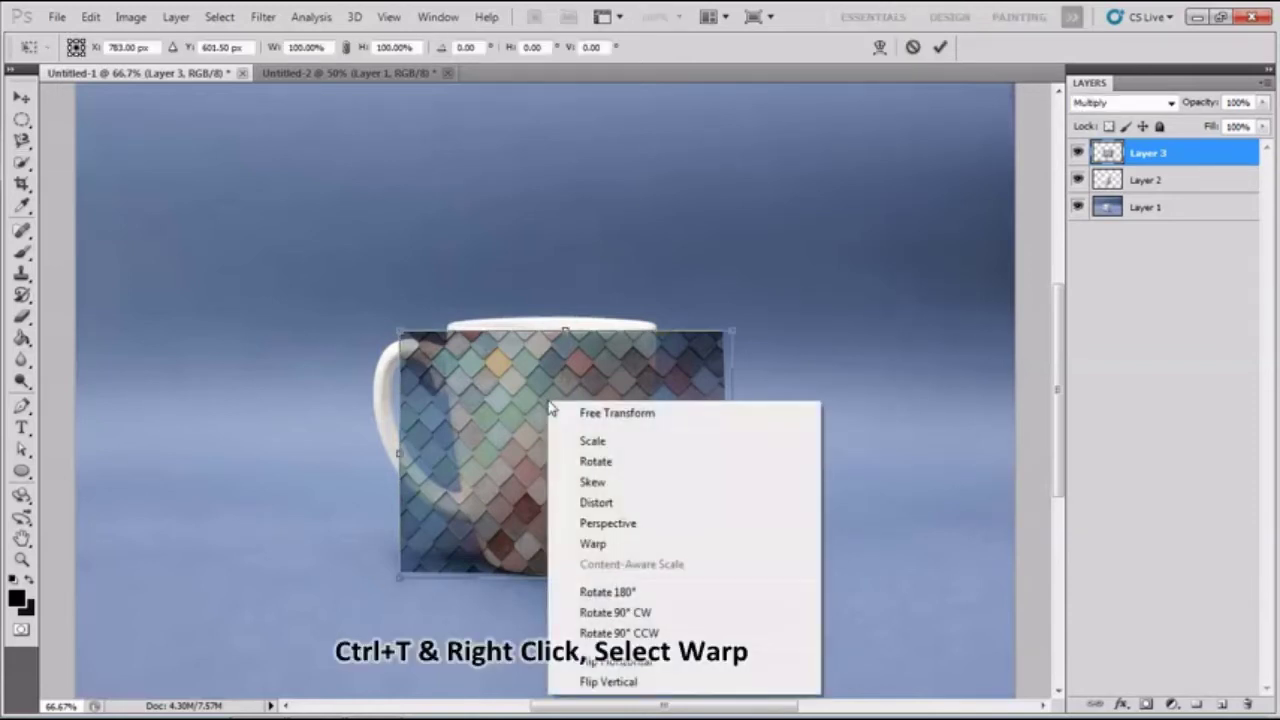
left_click(616, 546)
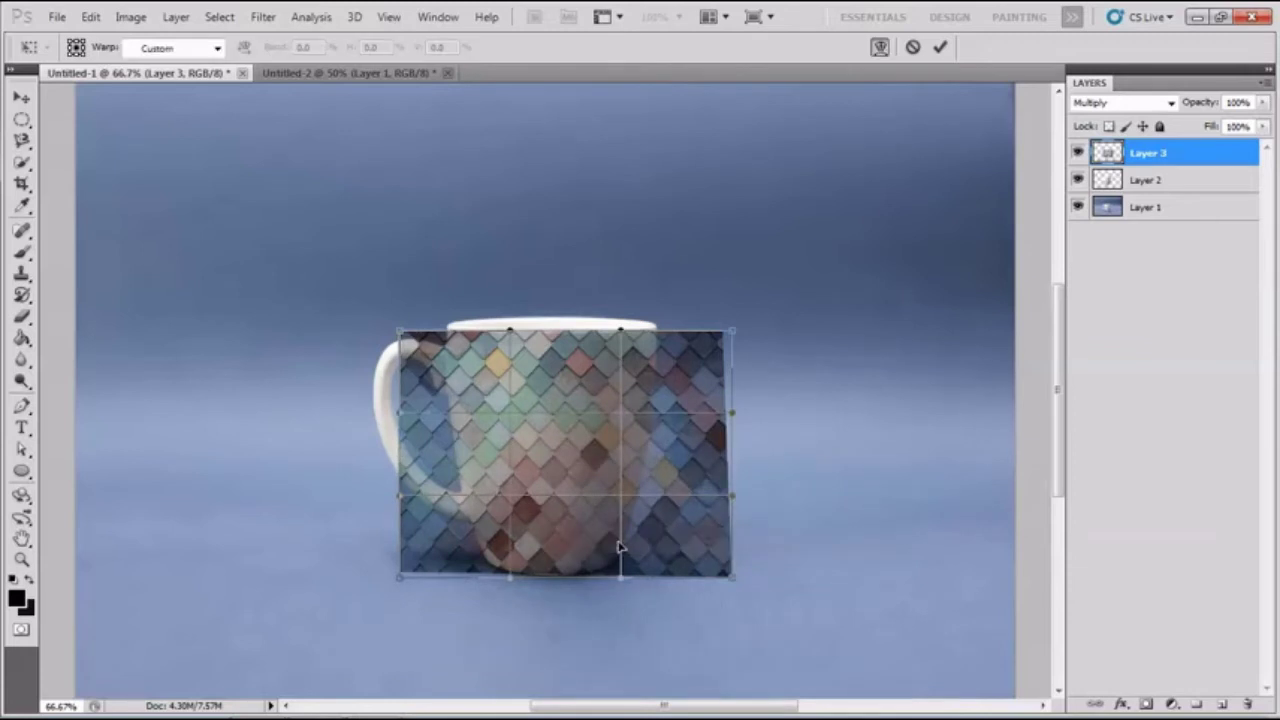
Apply an Arc Lower warp preset, then switch it to Custom at 100% zoom
left_click(206, 49)
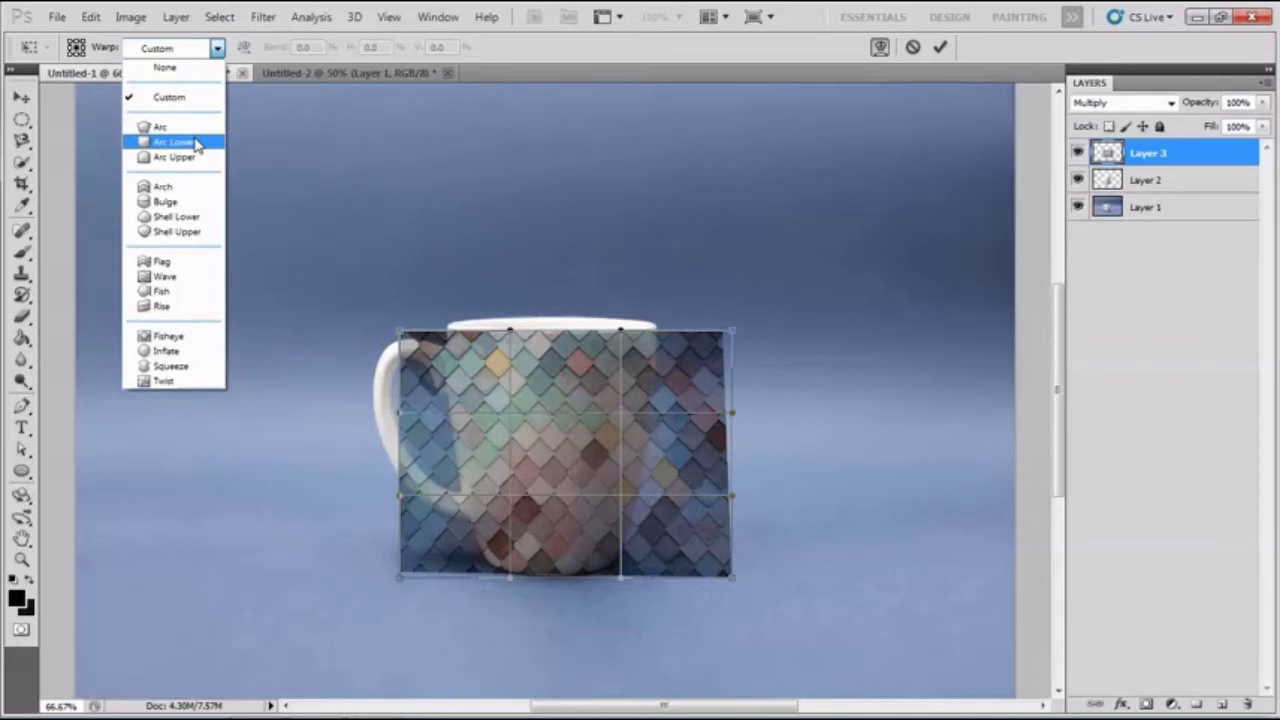
left_click(197, 144)
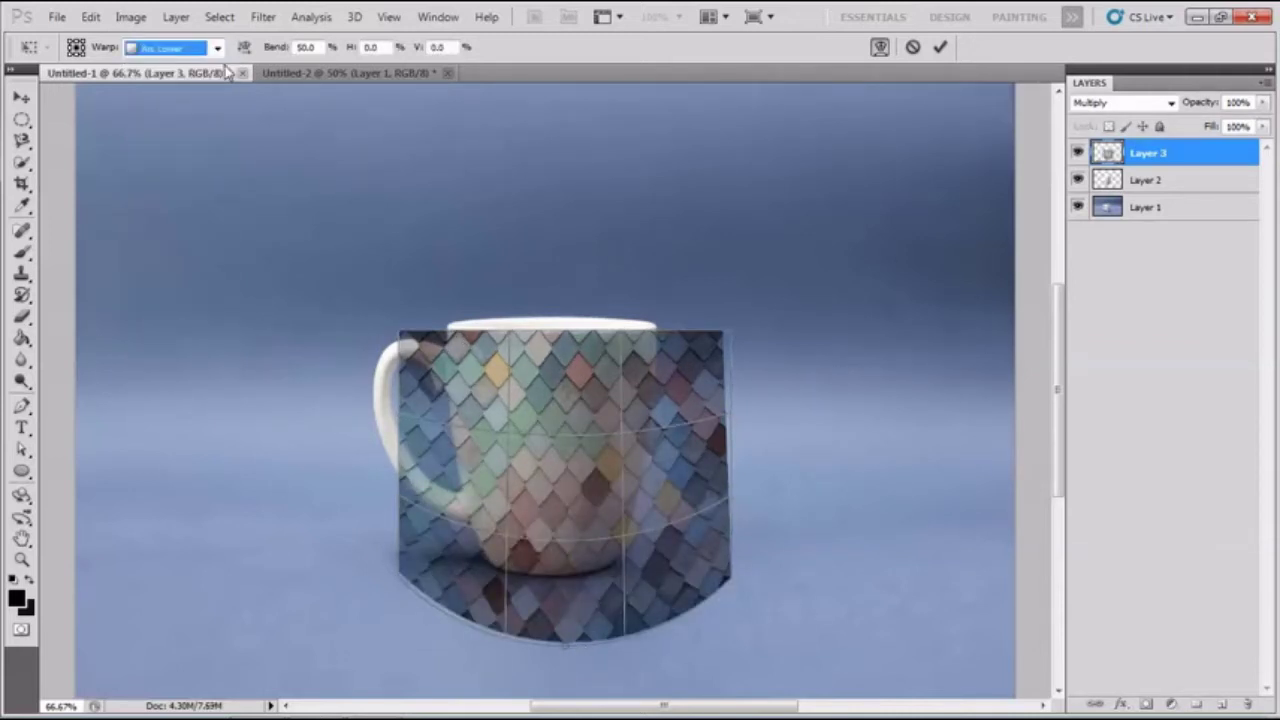
left_click(199, 50)
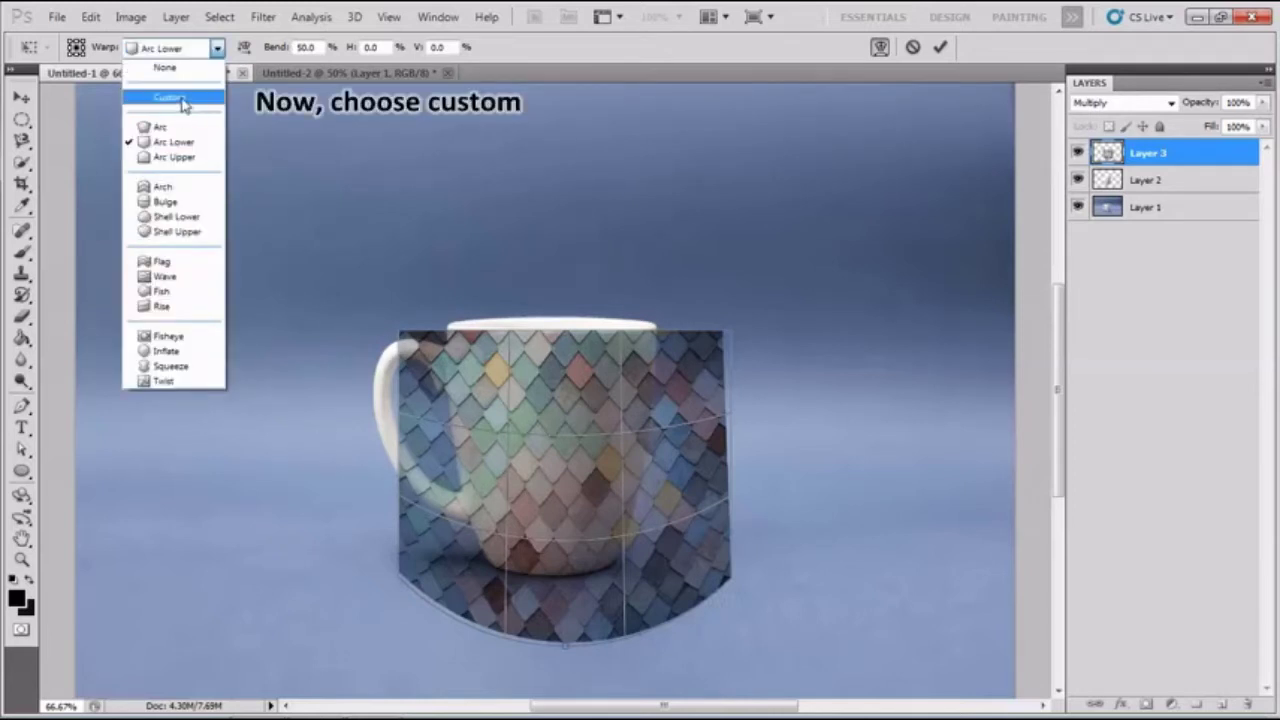
left_click(184, 104)
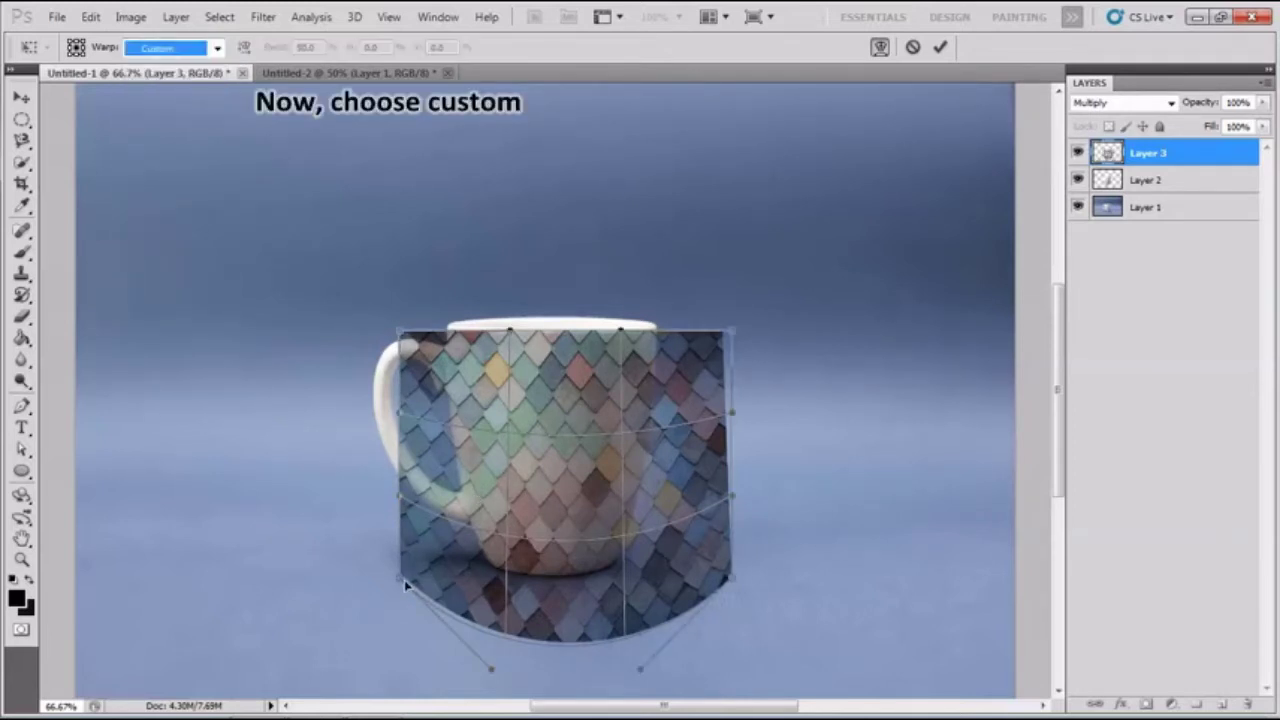
key("ctrl+plus")
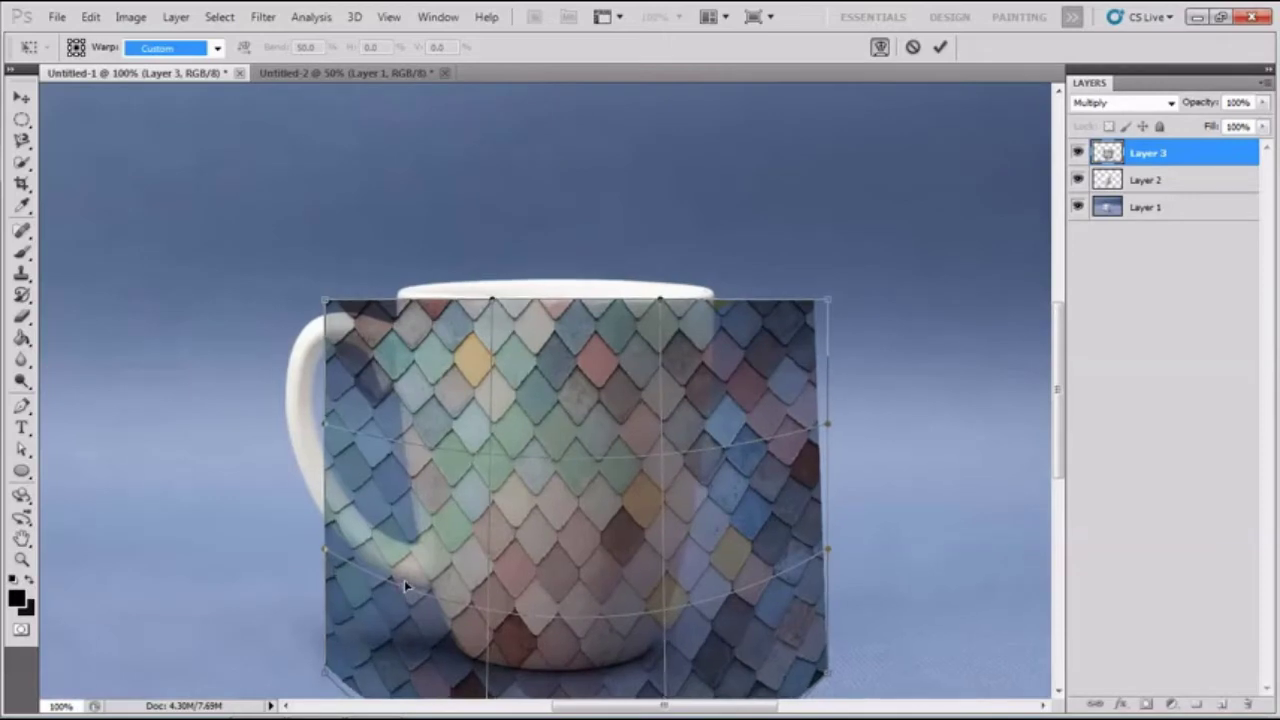
Pin the warp's top corners to the mug rim and pull the bottom-right corner toward the base
key("ctrl+plus")
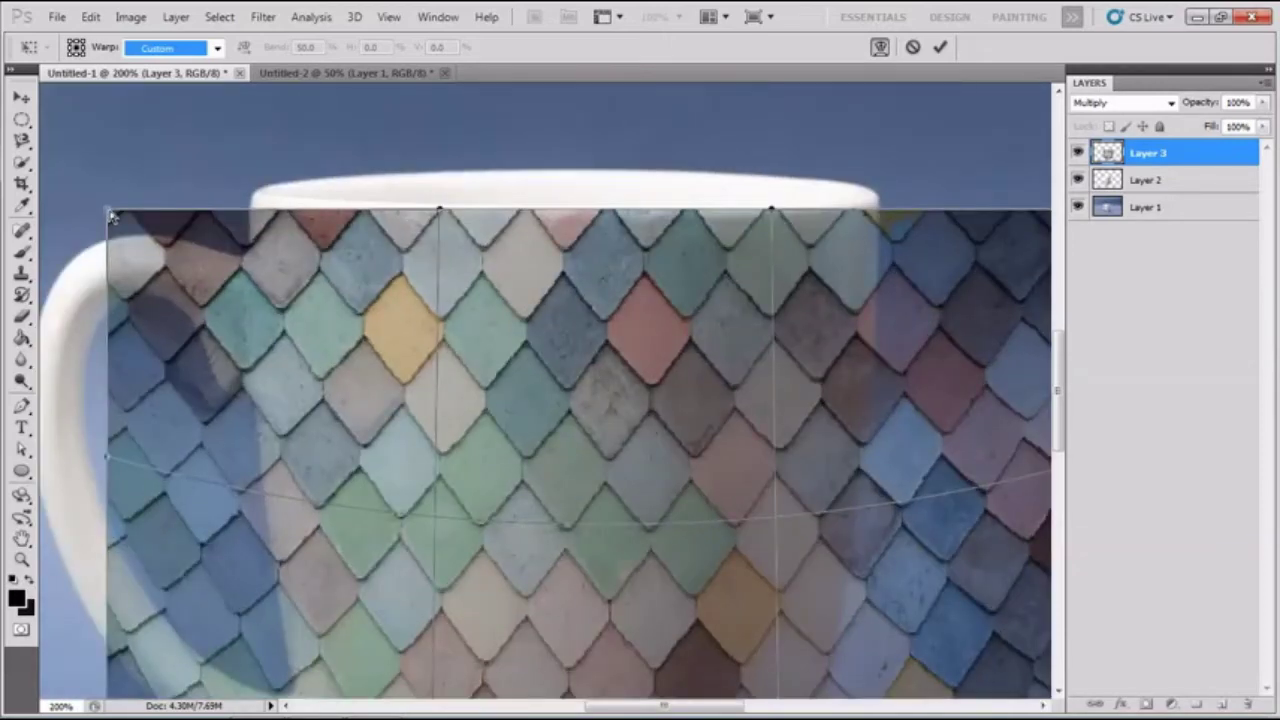
left_click_drag(112, 213, 252, 197)
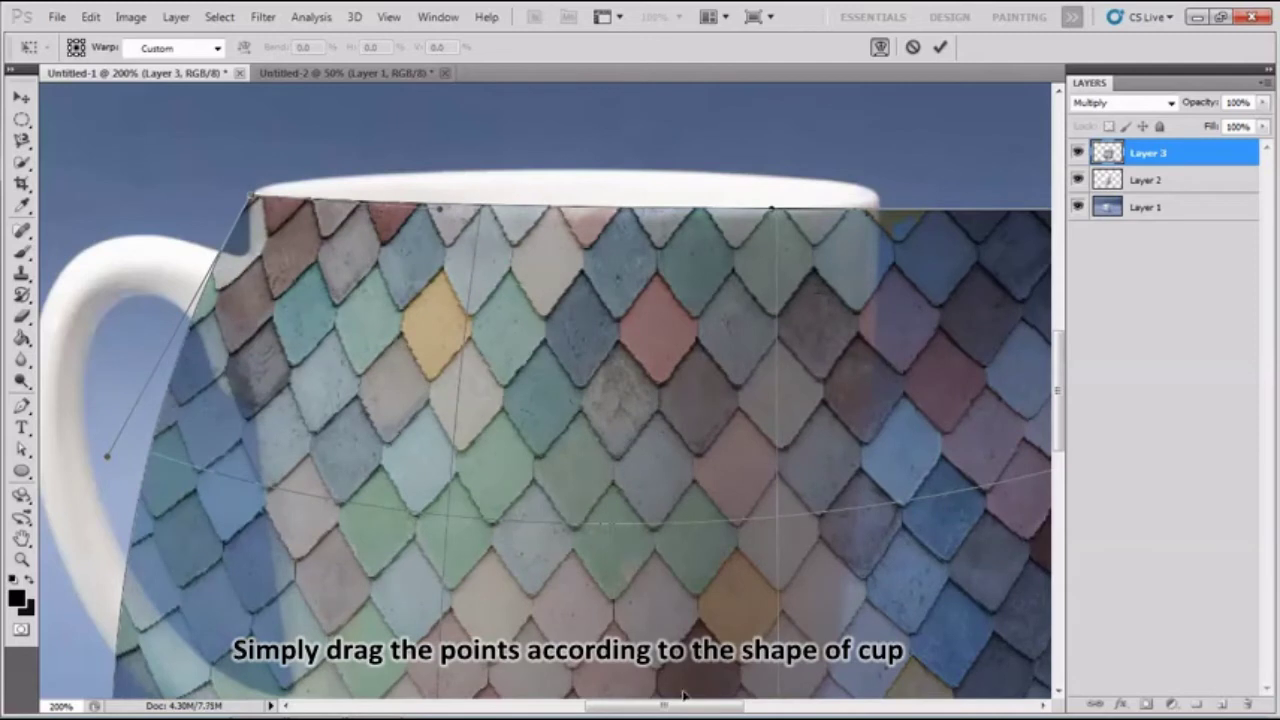
left_click_drag(690, 706, 731, 706)
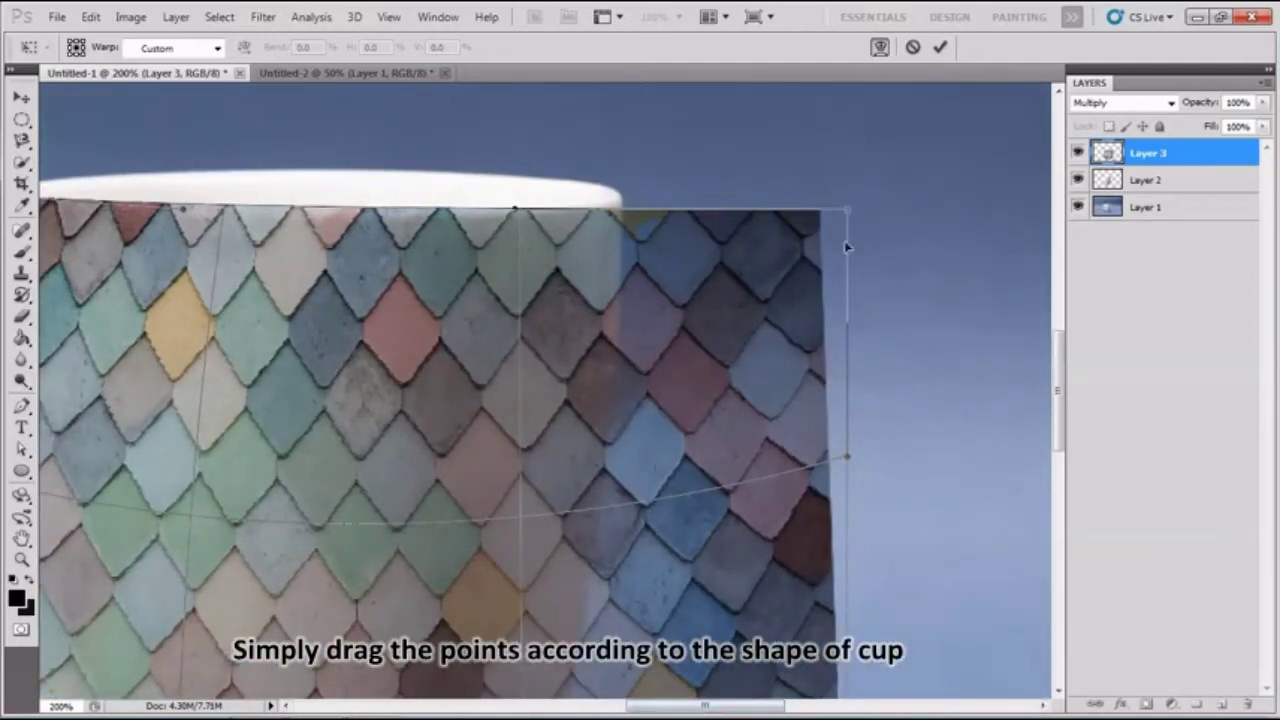
left_click_drag(849, 214, 627, 199)
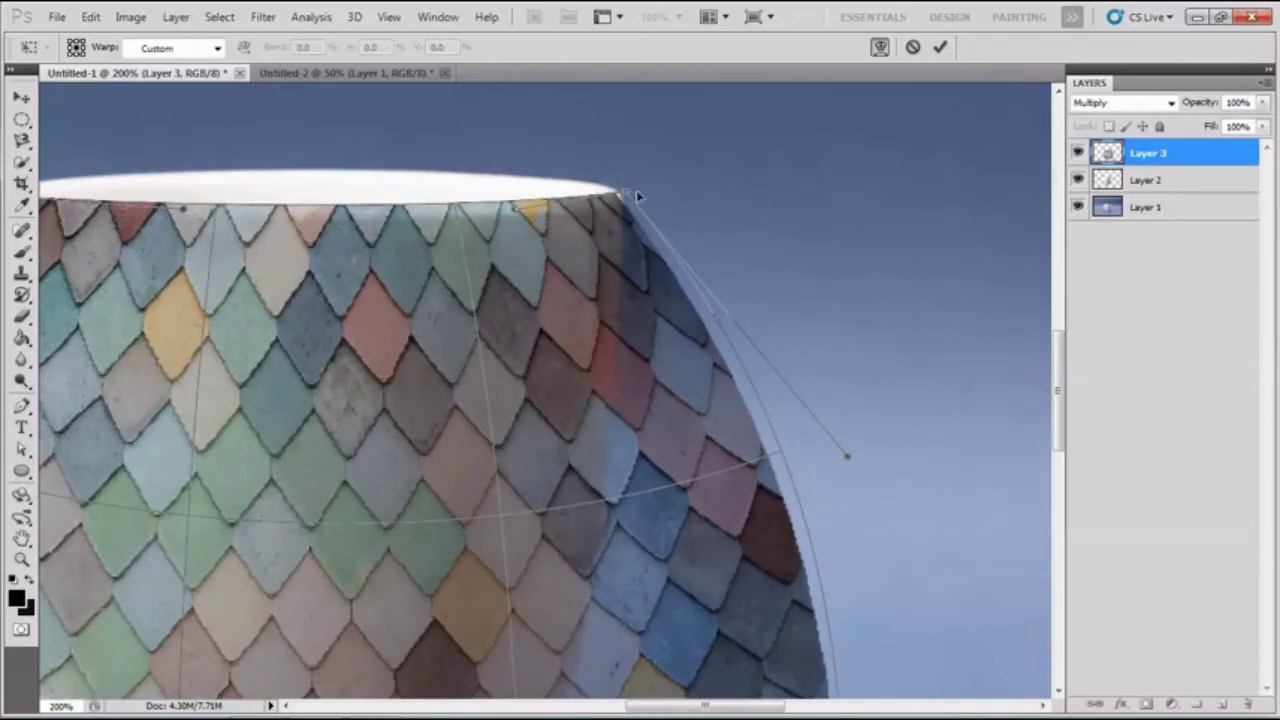
left_click_drag(1058, 390, 1058, 480)
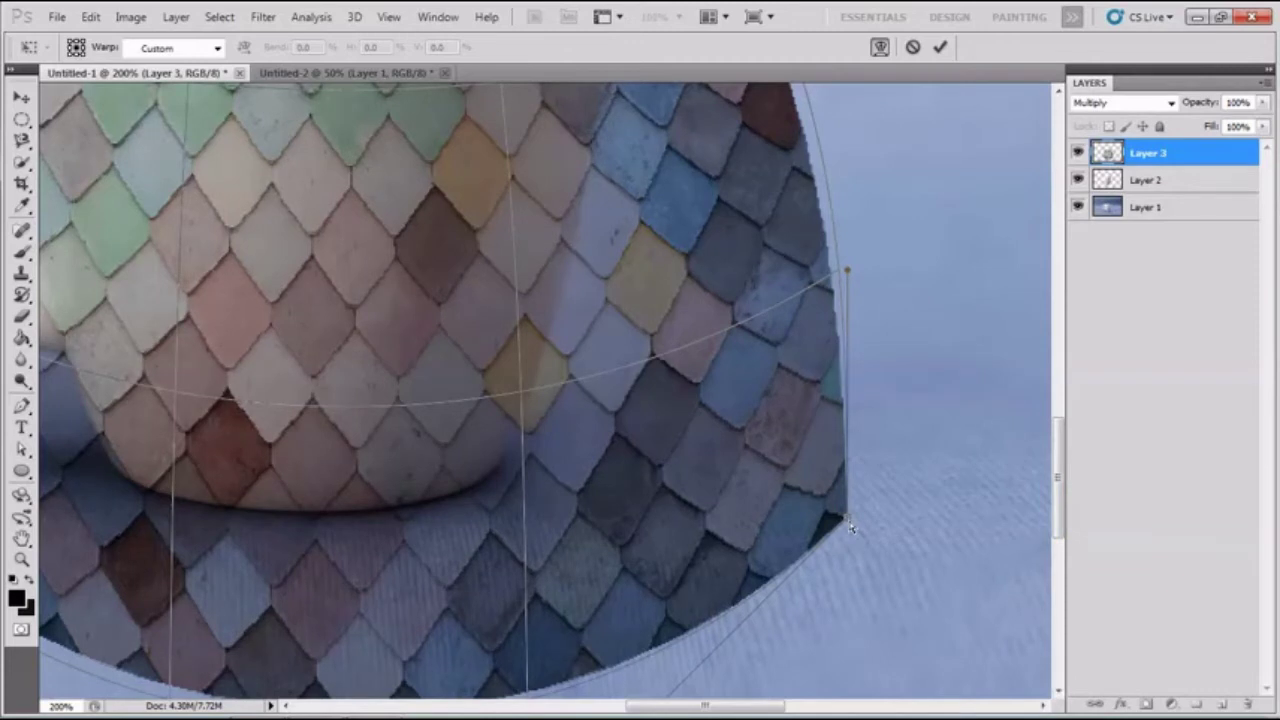
mouse_move(850, 527)
left_mouse_down()
mouse_move(485, 483)
mouse_move(508, 485)
left_mouse_up()
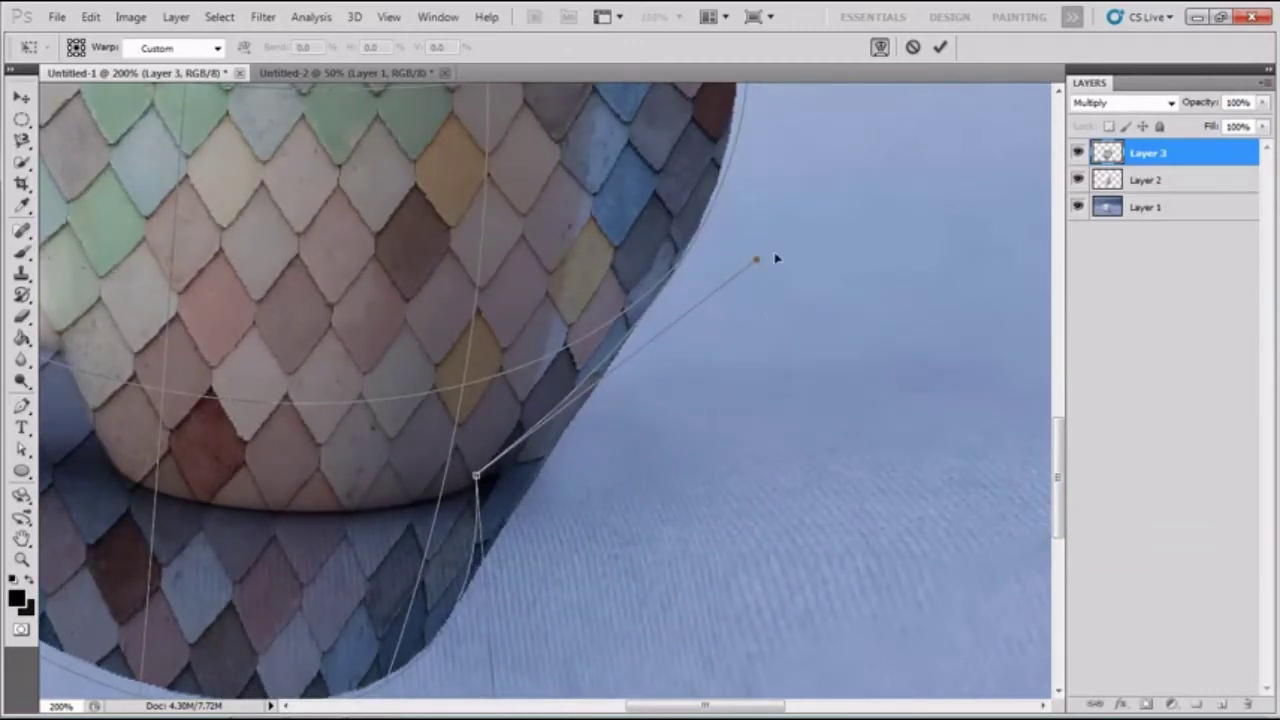
mouse_move(760, 261)
left_mouse_down()
mouse_move(680, 240)
mouse_move(600, 241)
mouse_move(557, 175)
mouse_move(585, 213)
left_mouse_up()
Raise the texture's bottom curve to follow the mug base
scroll(588, 216, "left", 2)
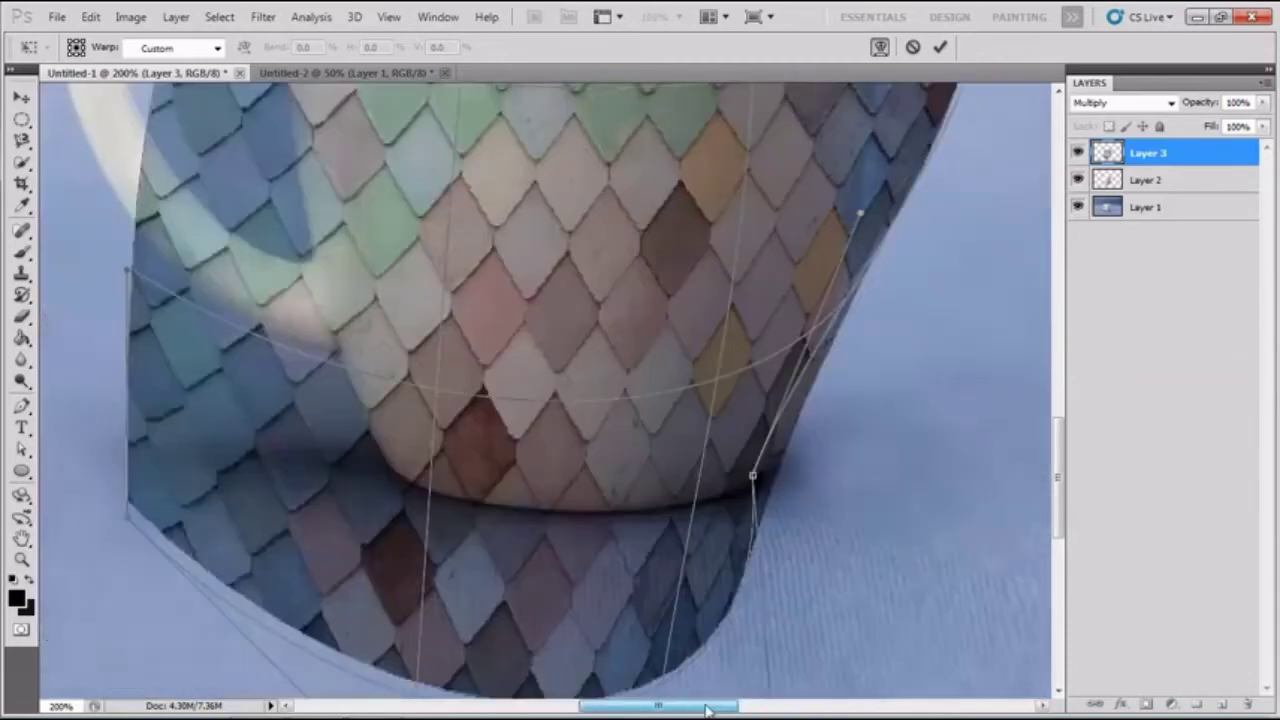
scroll(425, 515, "left", 3)
scroll(669, 465, "left", 2)
key("ctrl+minus")
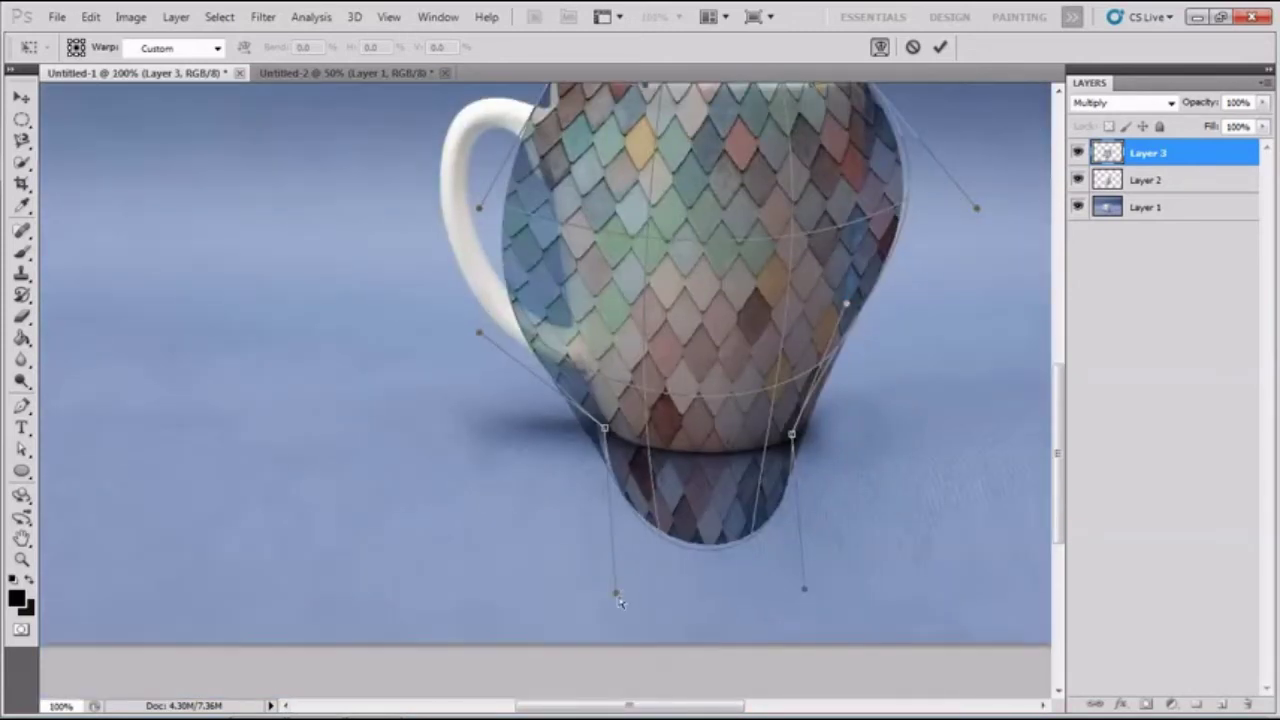
left_click_drag(770, 560, 775, 480)
left_click_drag(803, 589, 742, 467)
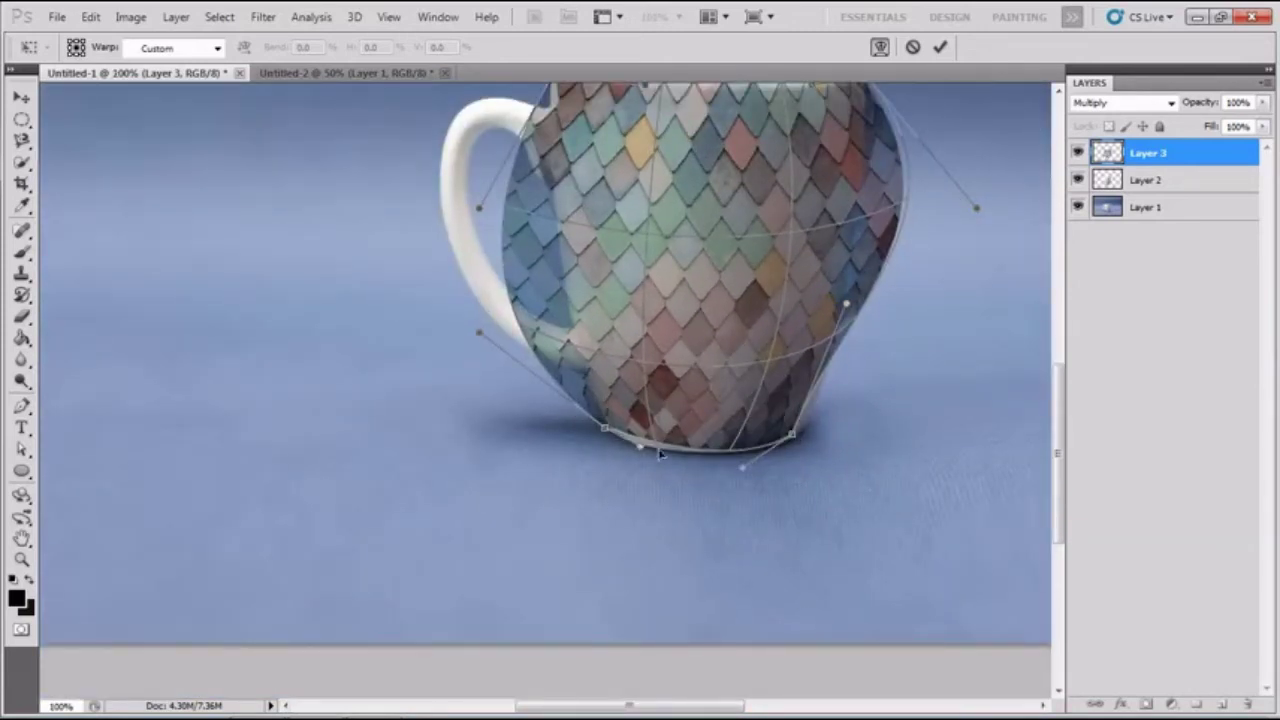
left_click_drag(638, 446, 628, 457)
Pull the texture's left and right sides in to hug the mug body
left_click_drag(480, 334, 555, 290)
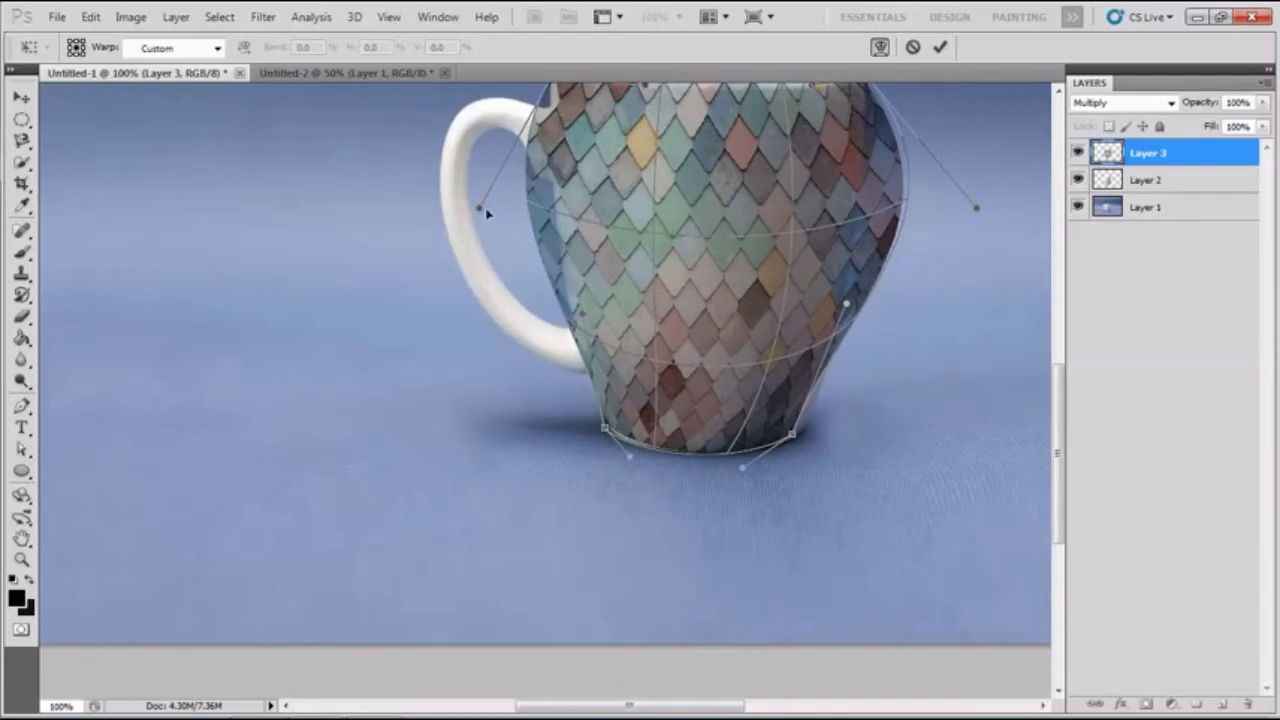
left_click_drag(480, 209, 547, 254)
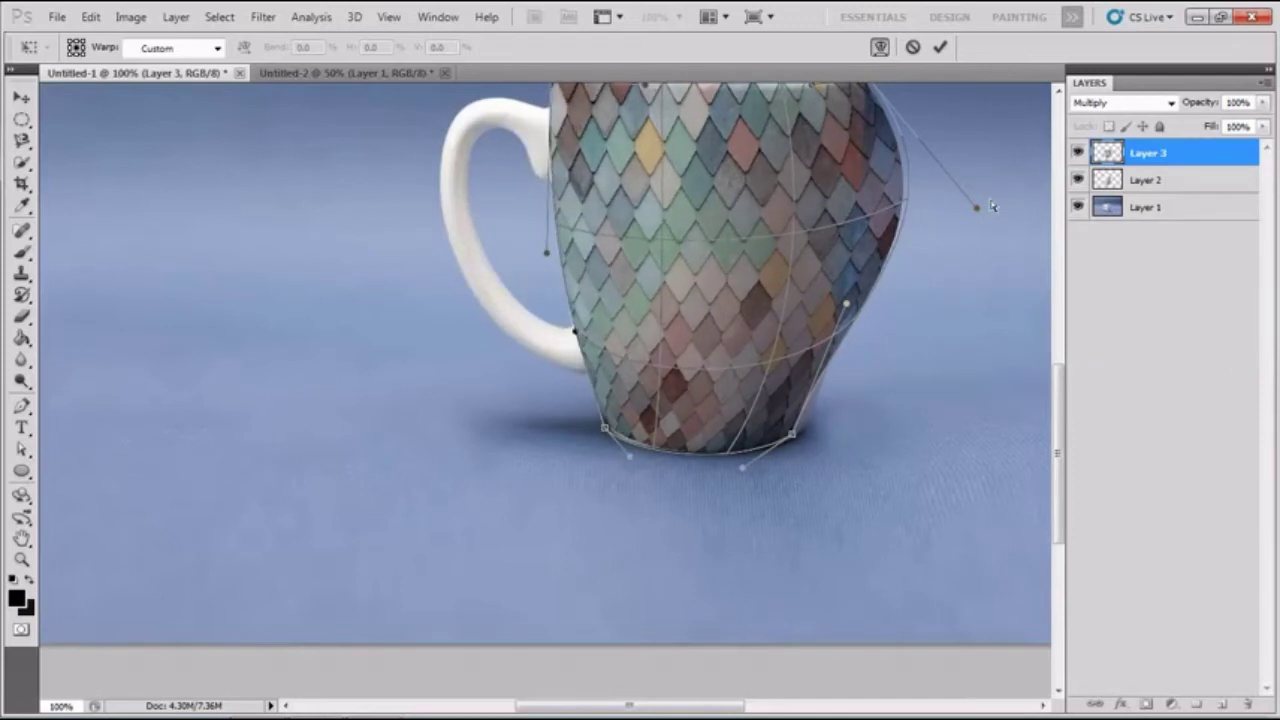
left_click_drag(977, 207, 864, 250)
left_click_drag(846, 303, 851, 326)
left_click_drag(792, 433, 805, 431)
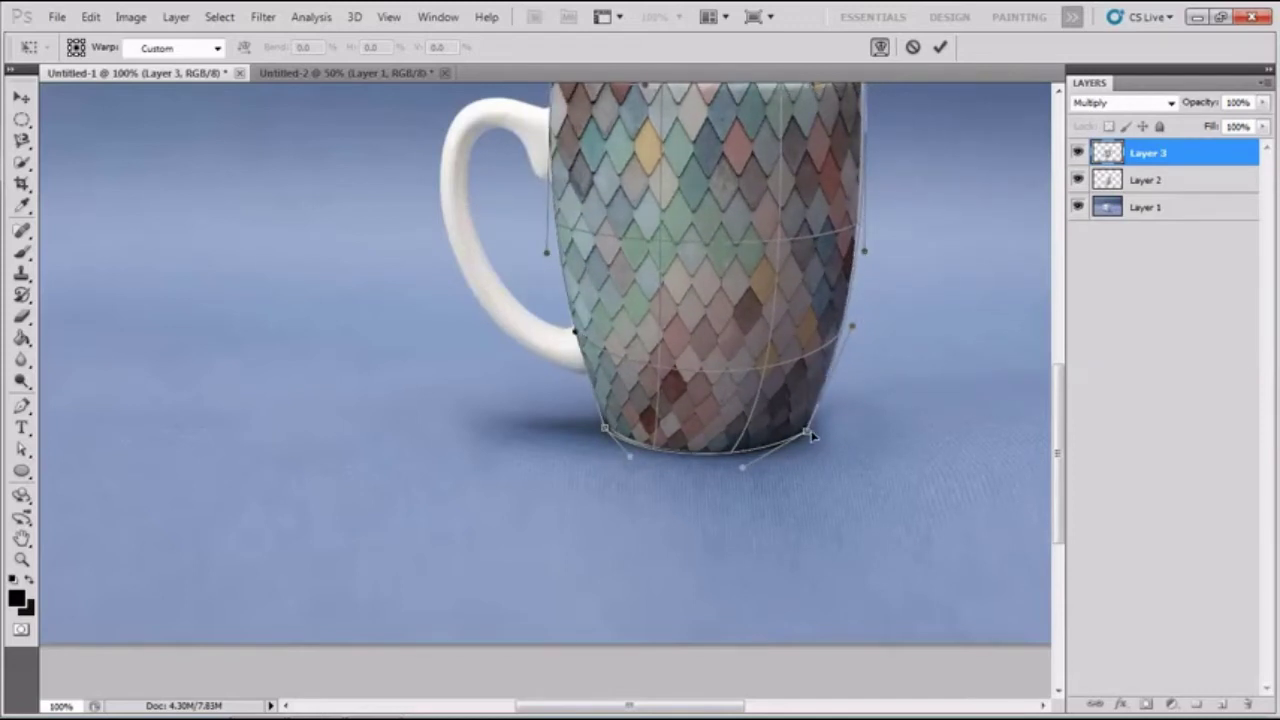
Fine-tune the pattern near the top rim and commit the custom warp
scroll(810, 440, "up", 5)
scroll(810, 440, "right", 3)
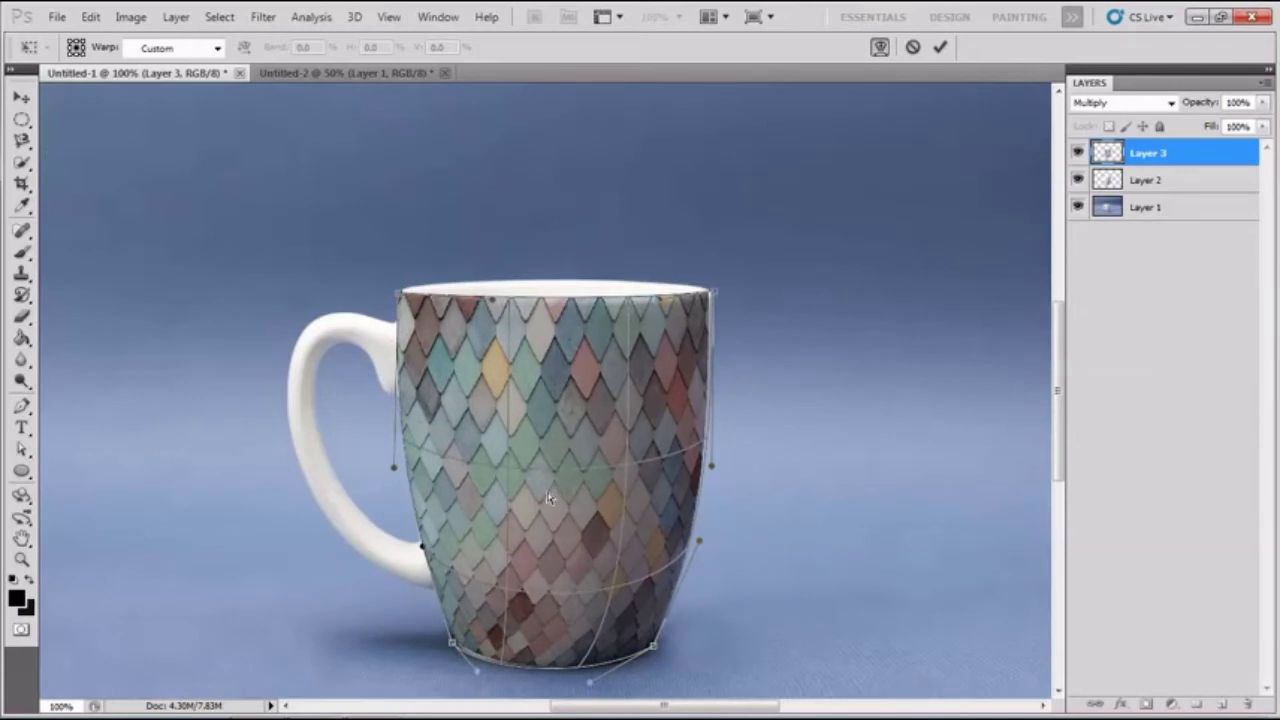
left_click_drag(500, 300, 509, 320)
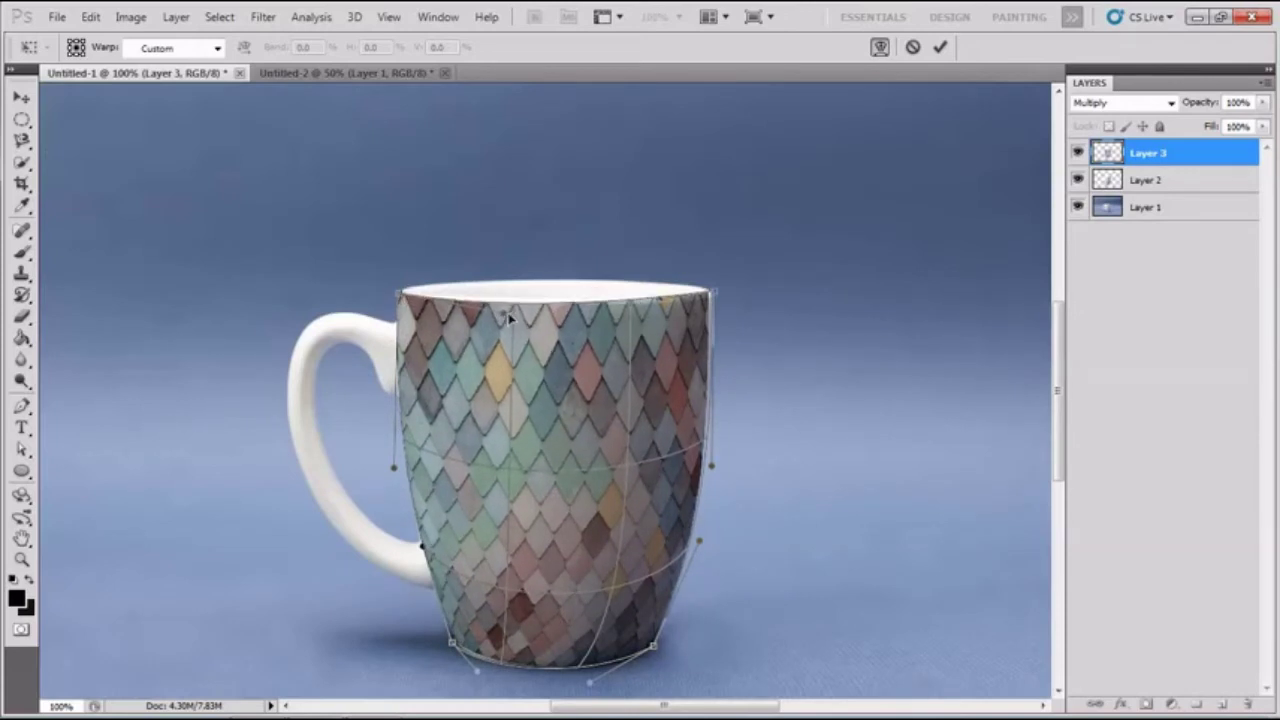
left_click_drag(718, 351, 673, 314)
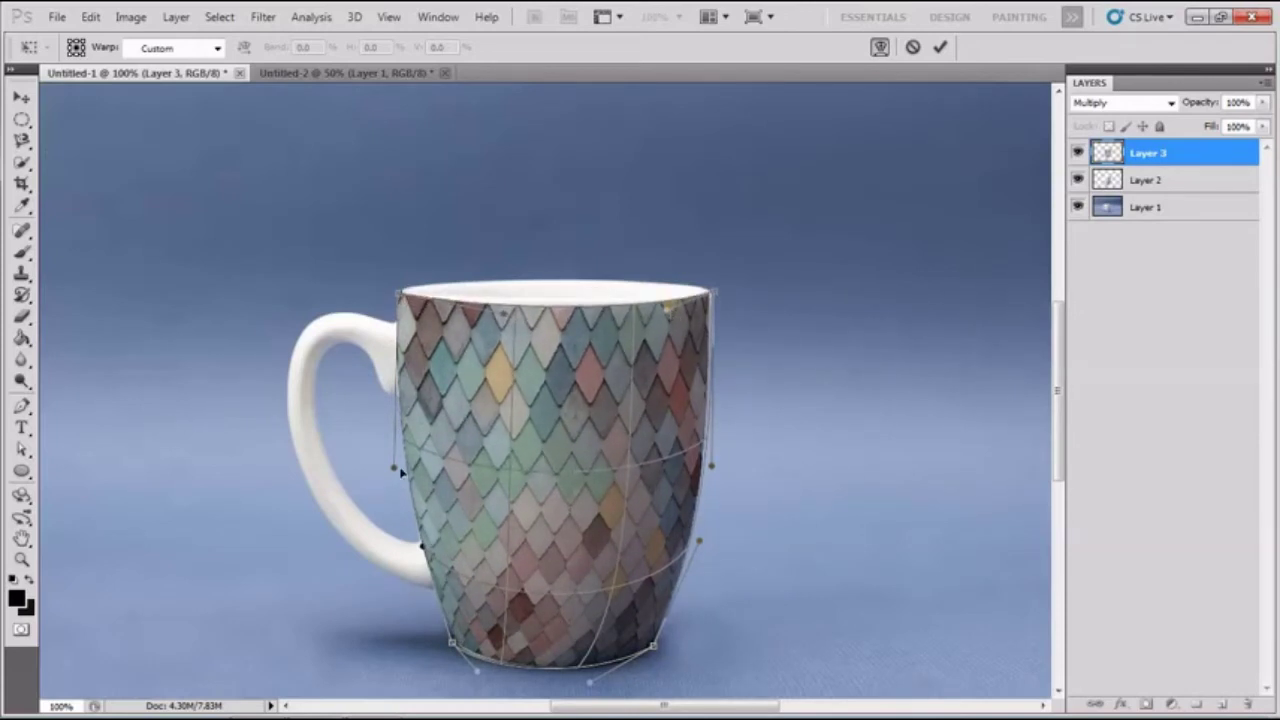
left_click_drag(400, 473, 405, 477)
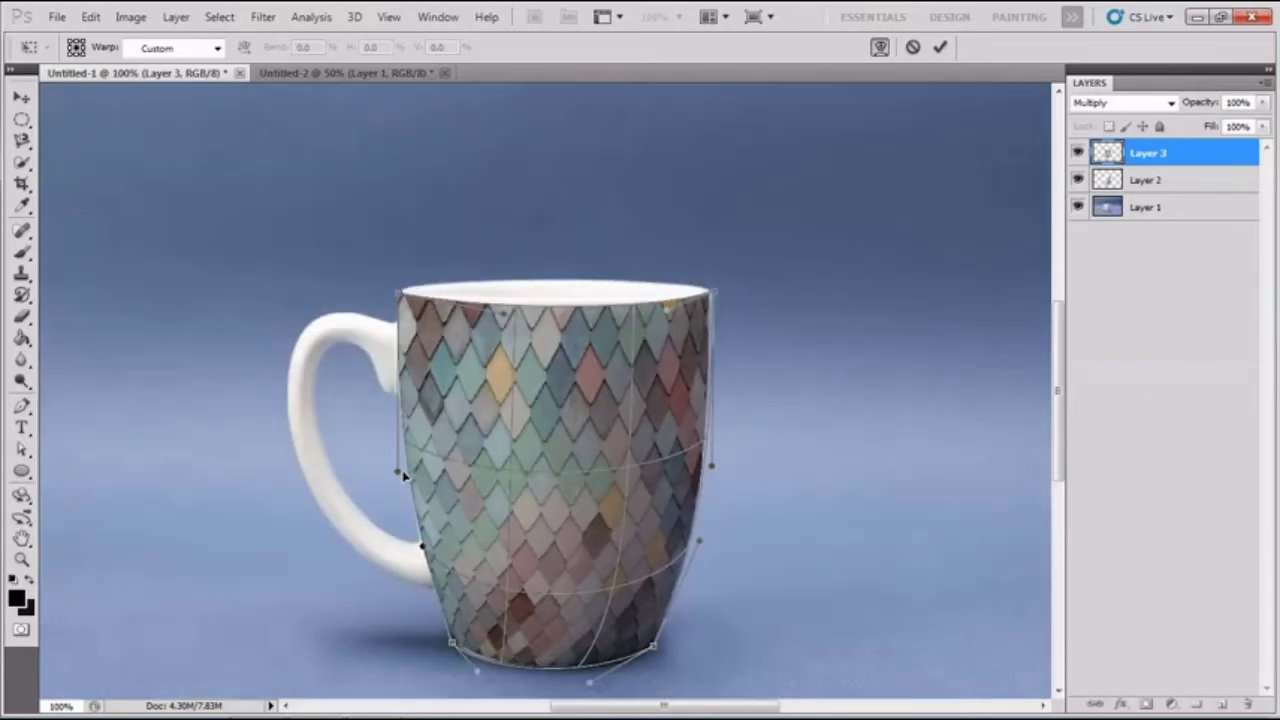
left_click(939, 49)
Clip Layer 3 to Layer 2 so the tiles show only on the mug body, then zoom to 200%
key("ctrl+0")
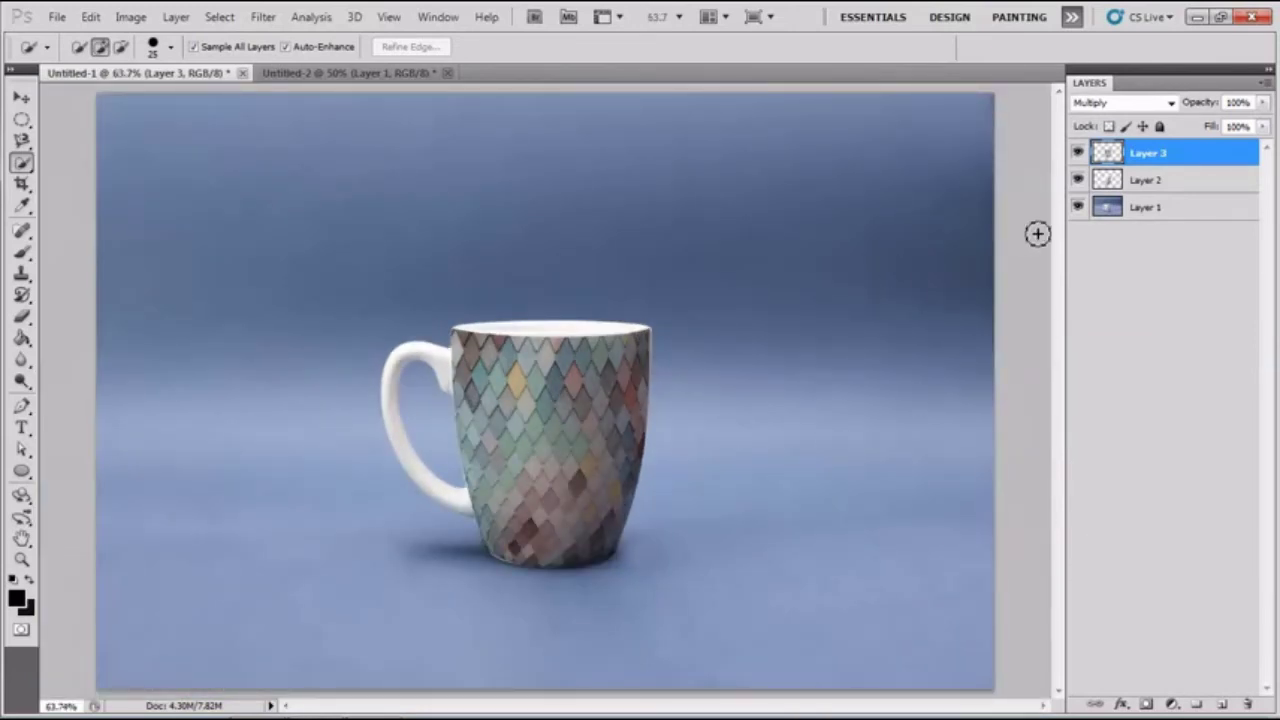
right_click(1117, 152)
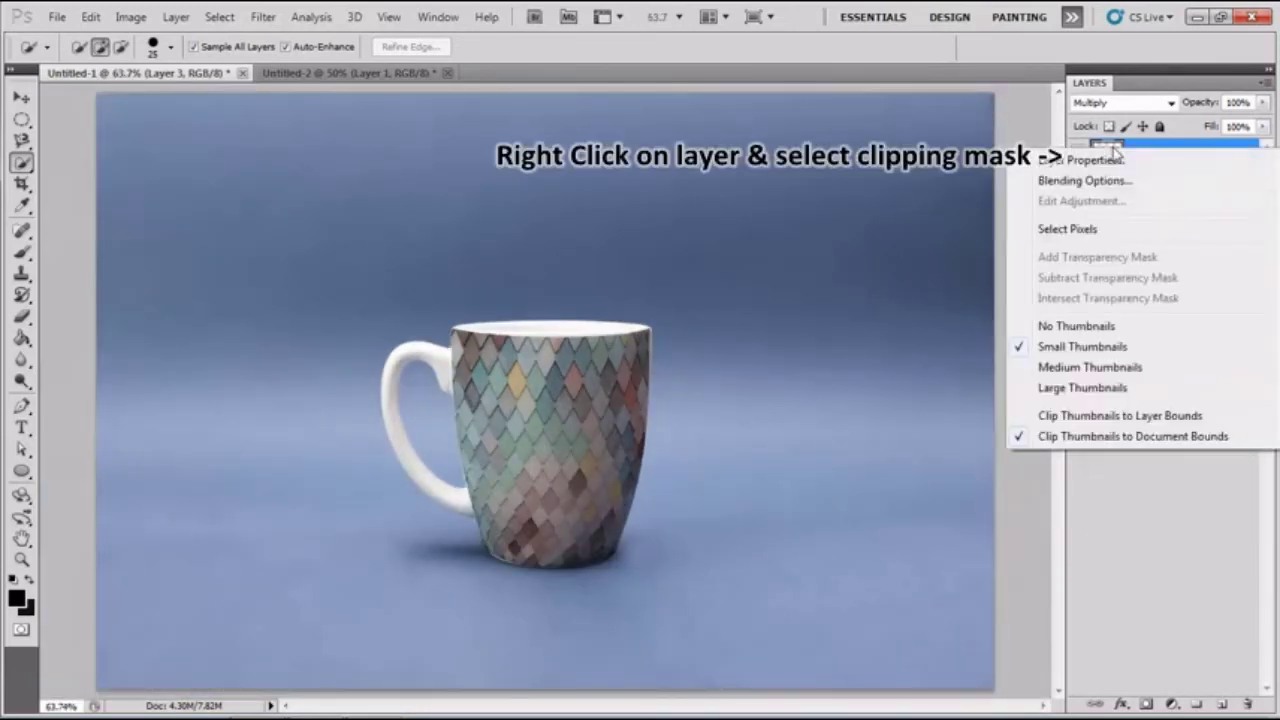
left_click(966, 181)
right_click(1232, 152)
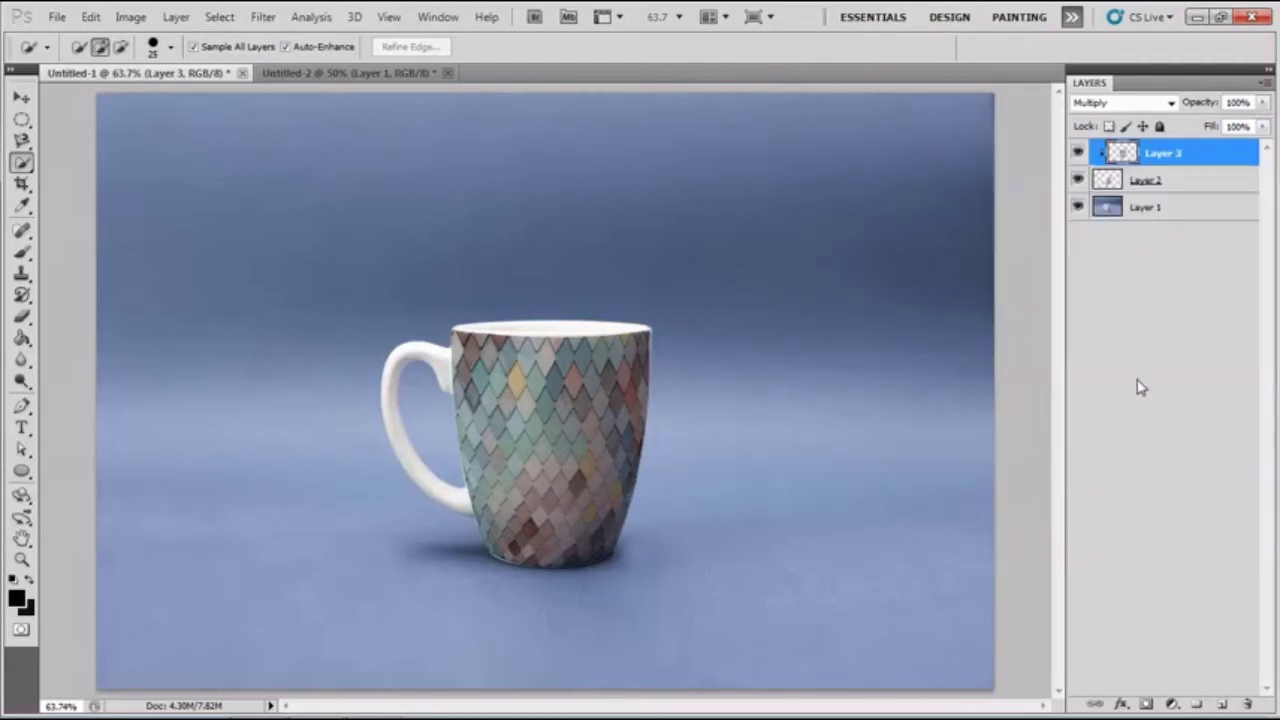
key("ctrl+plus")
key("ctrl+plus")
key("ctrl+plus")
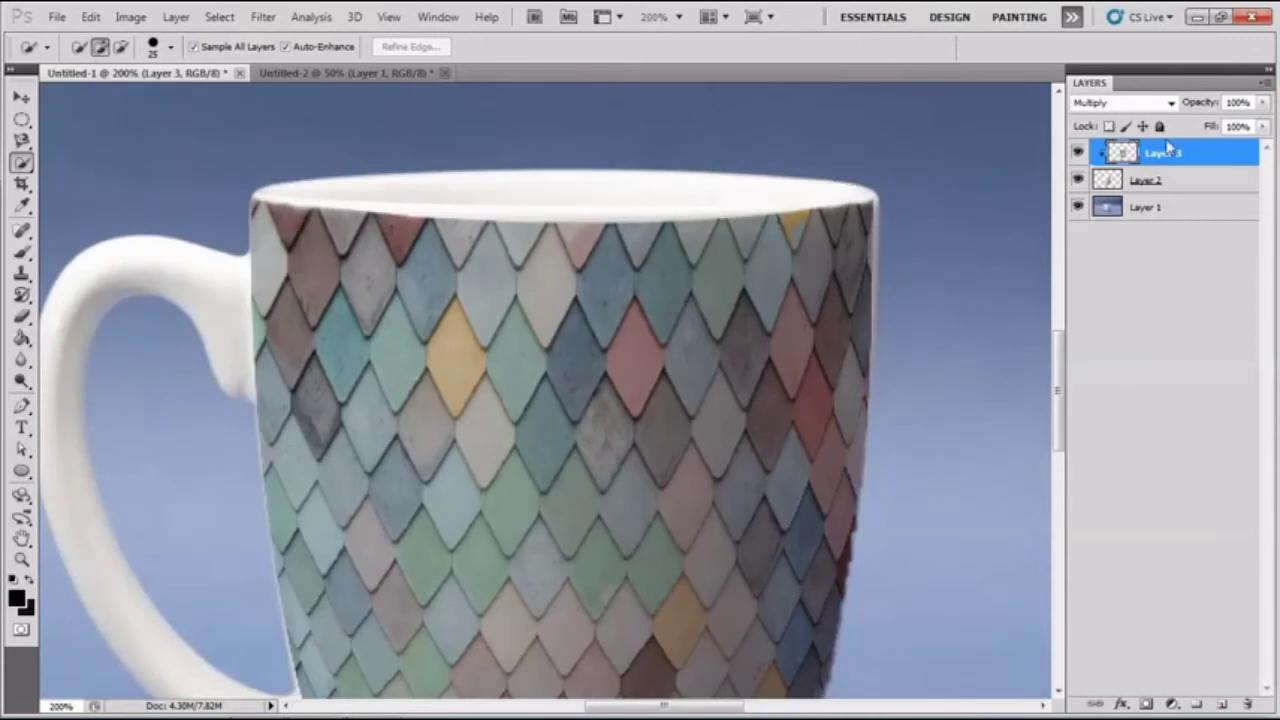
Enlarge Layer 3's tile texture to about 106.5% and commit the transform
key("ctrl+t")
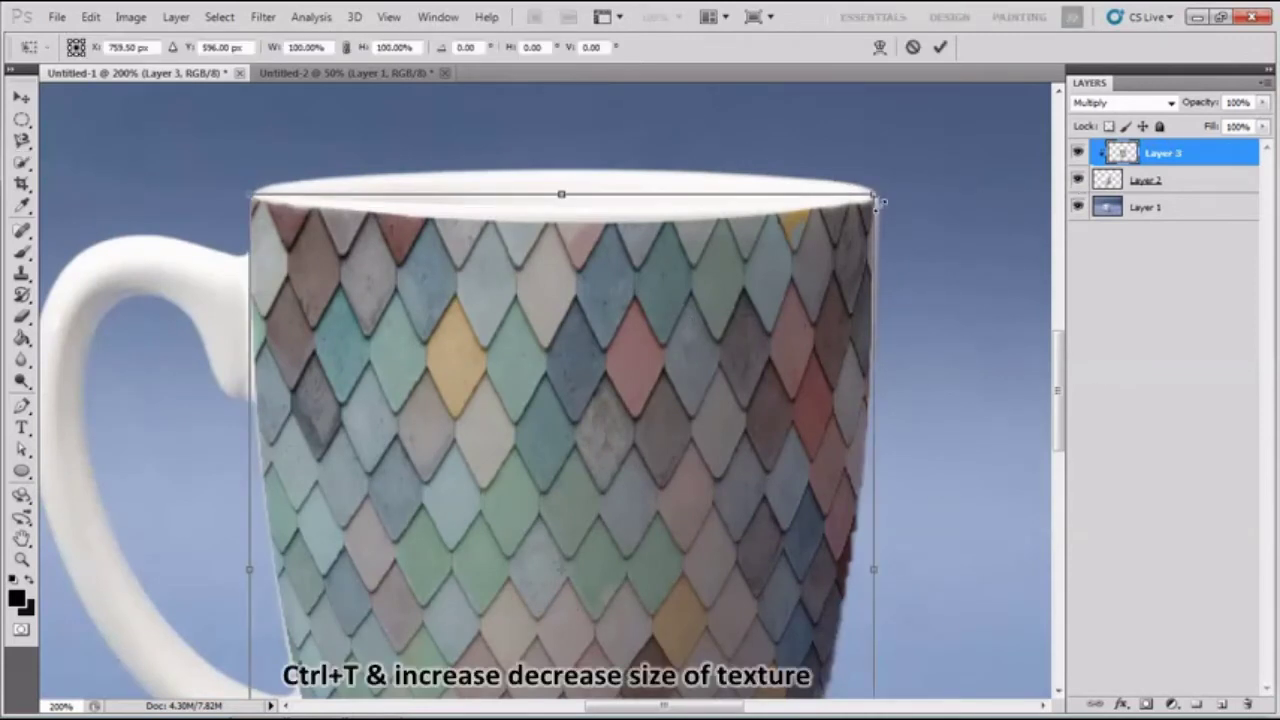
left_click_drag(879, 201, 889, 178)
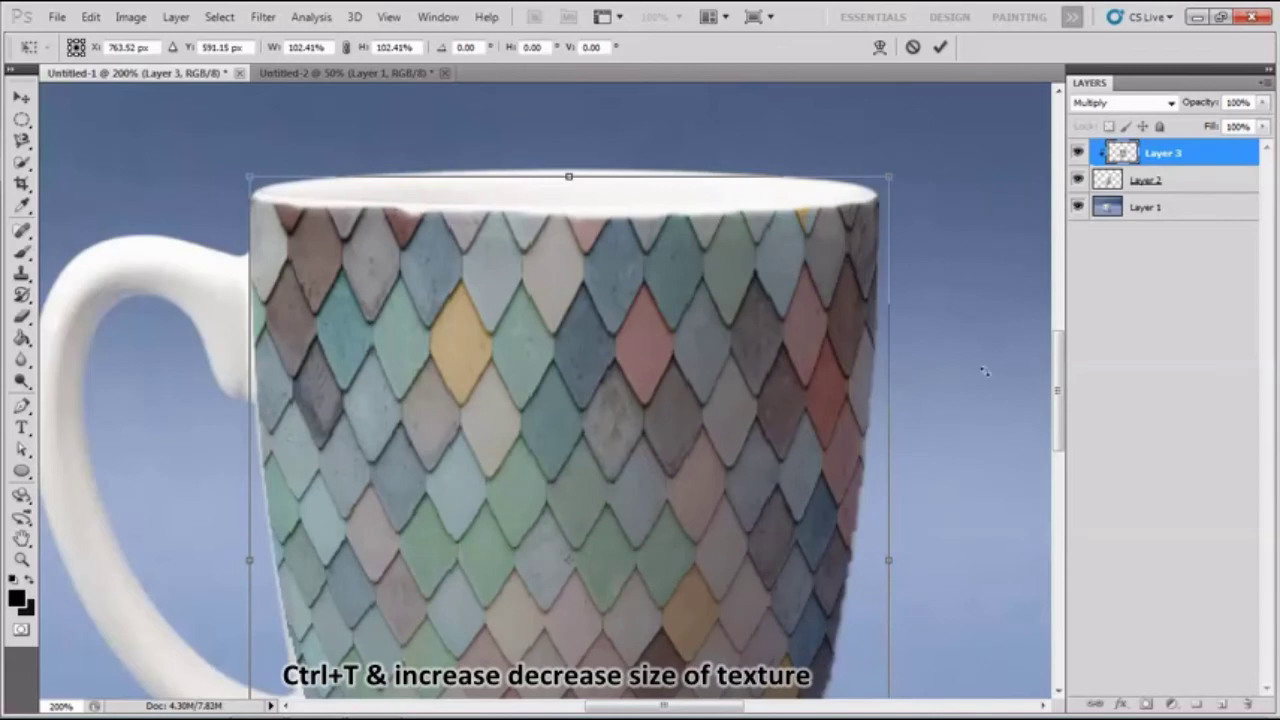
left_click_drag(1059, 405, 1059, 470)
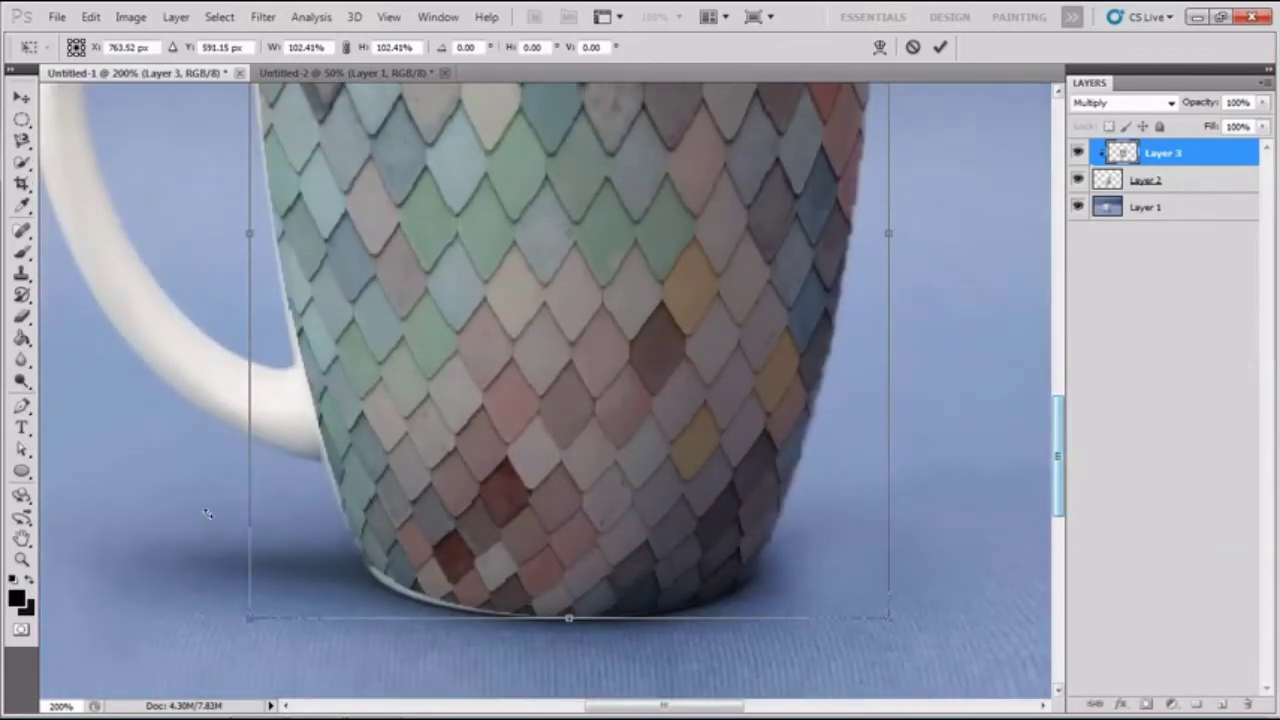
left_click_drag(253, 622, 248, 650)
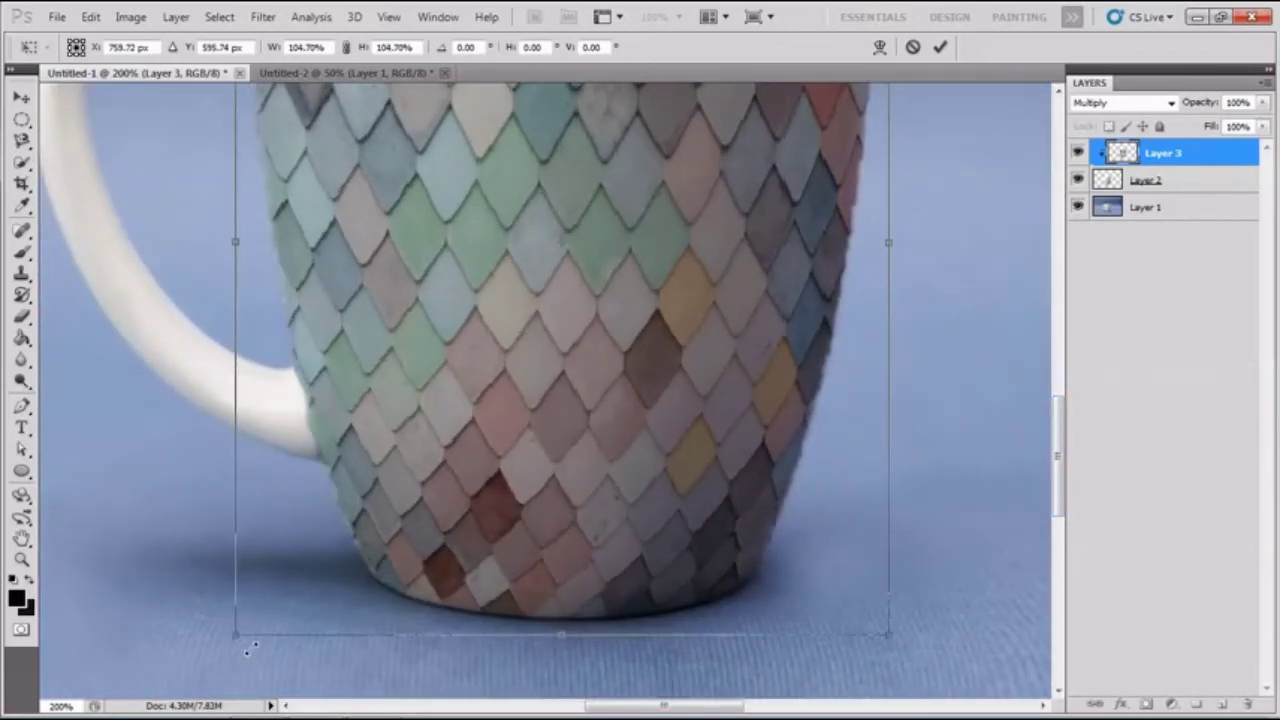
left_click_drag(897, 650, 905, 660)
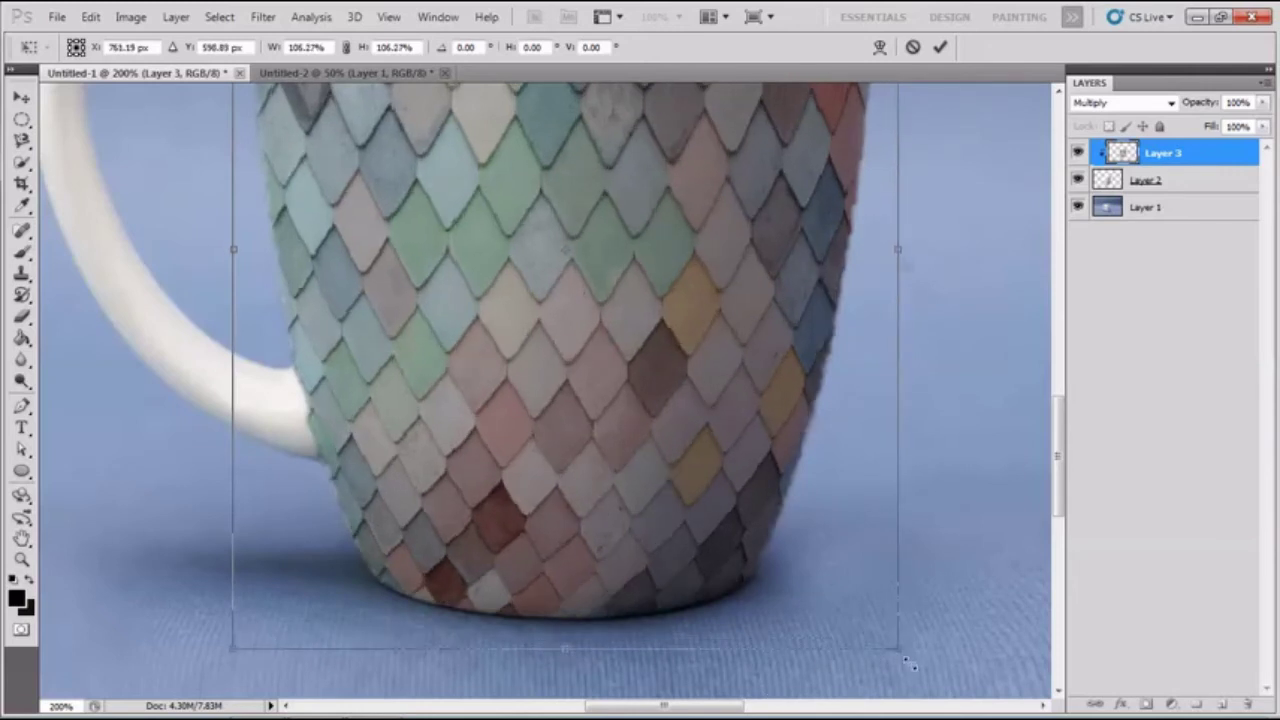
key("ctrl+minus")
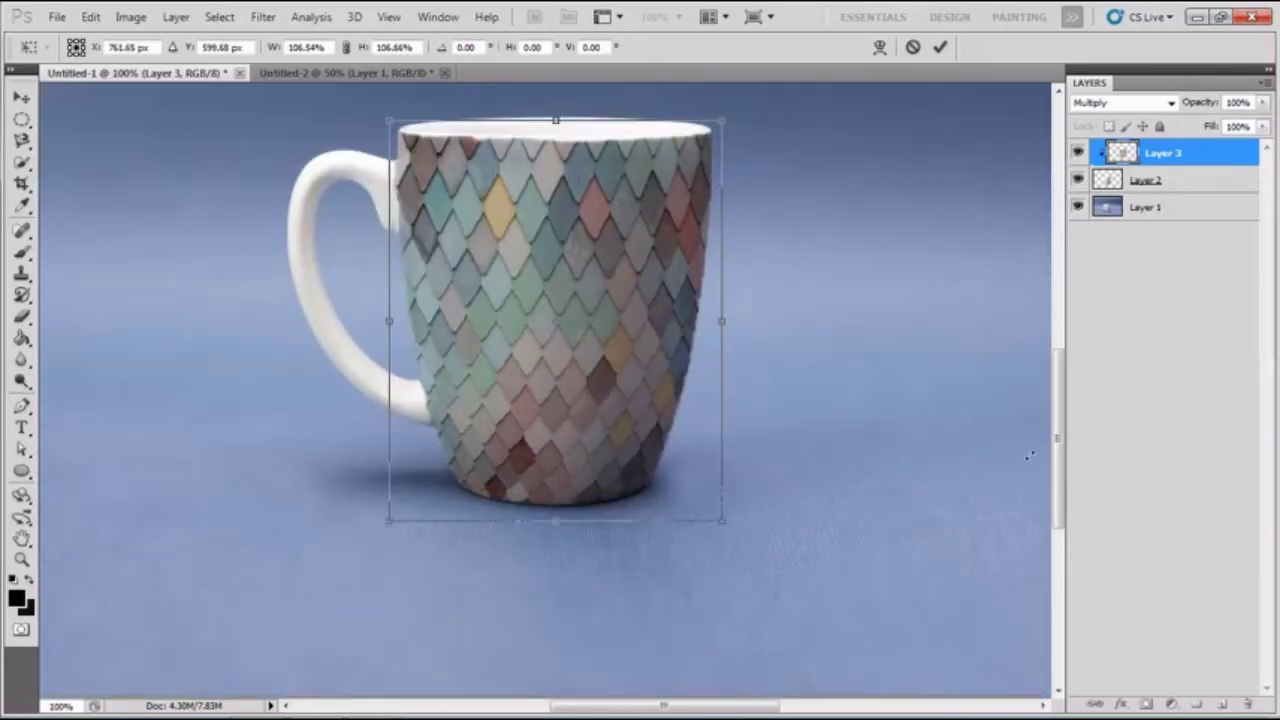
left_click(940, 46)
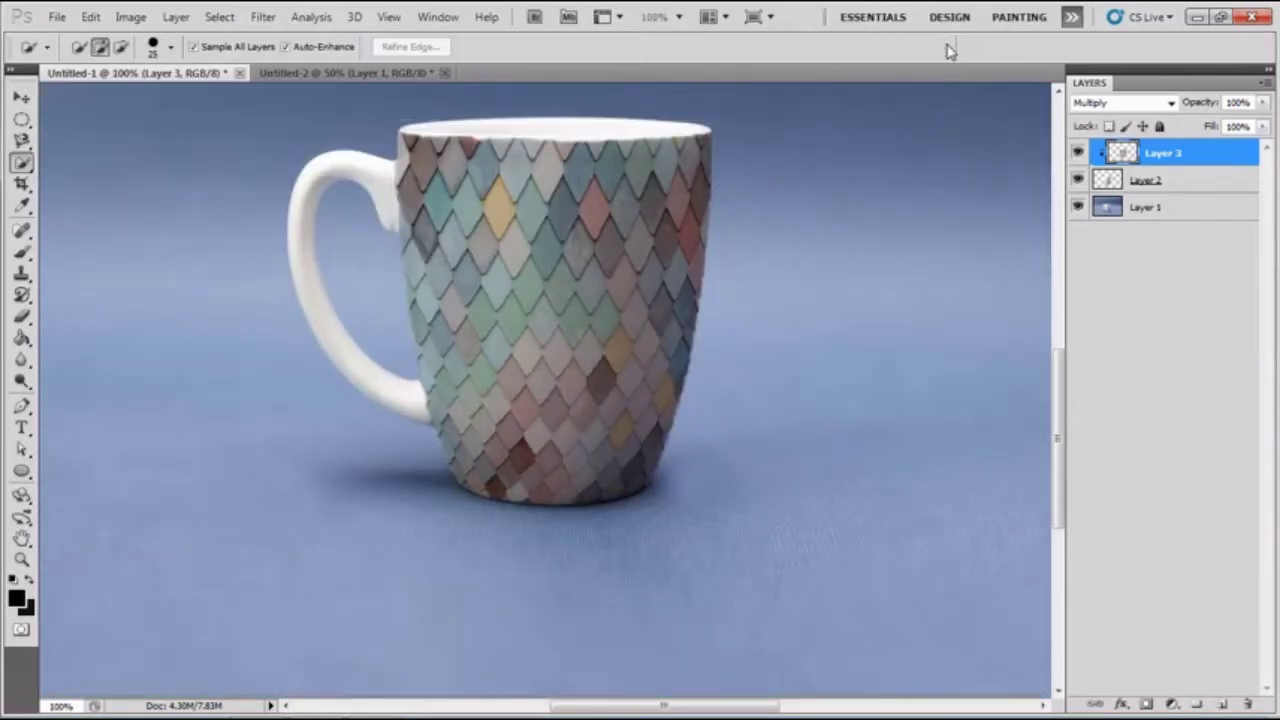
Apply Levels to the tiles with input values 44, 1.24 and 204
key("ctrl+l")
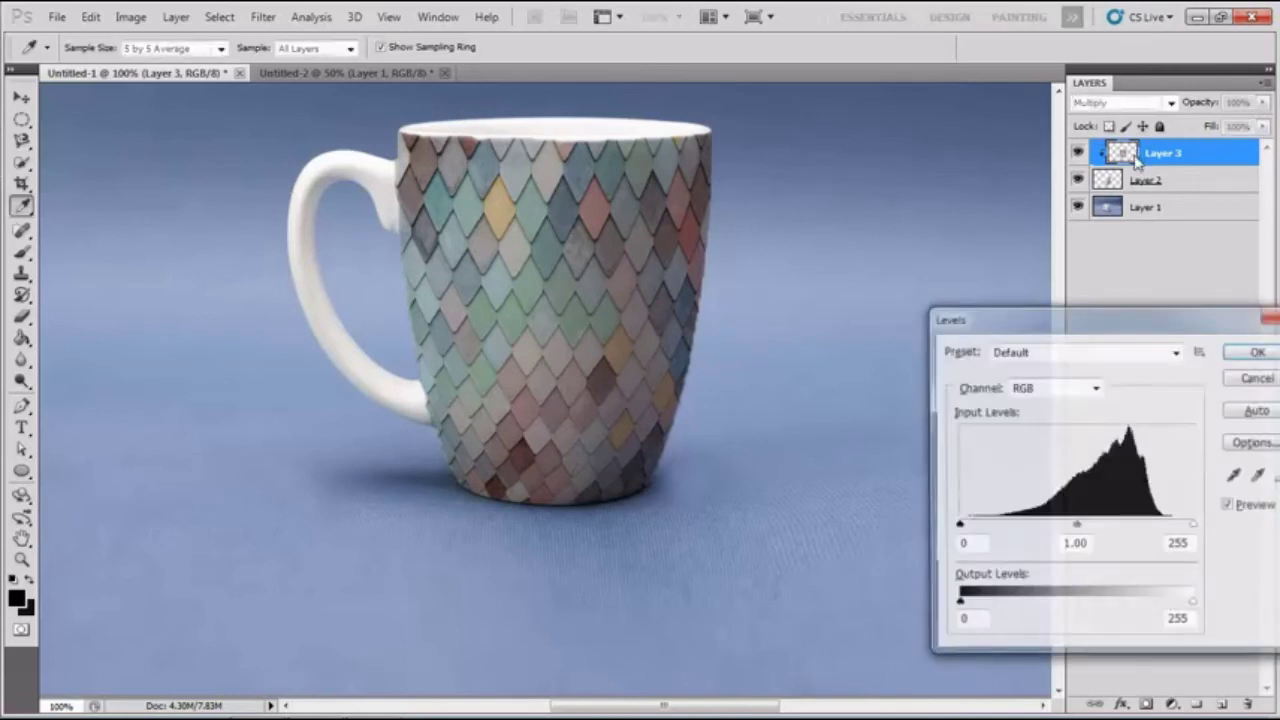
left_click_drag(1194, 526, 1163, 526)
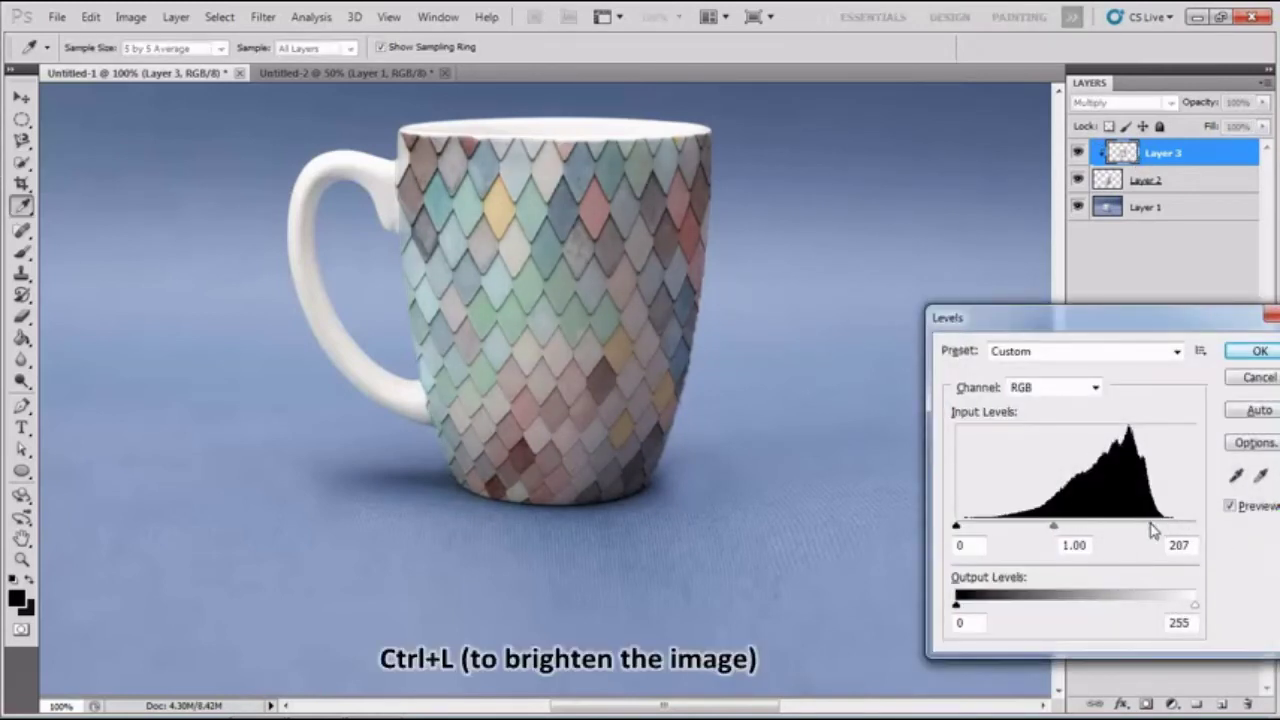
left_click_drag(1053, 526, 1048, 526)
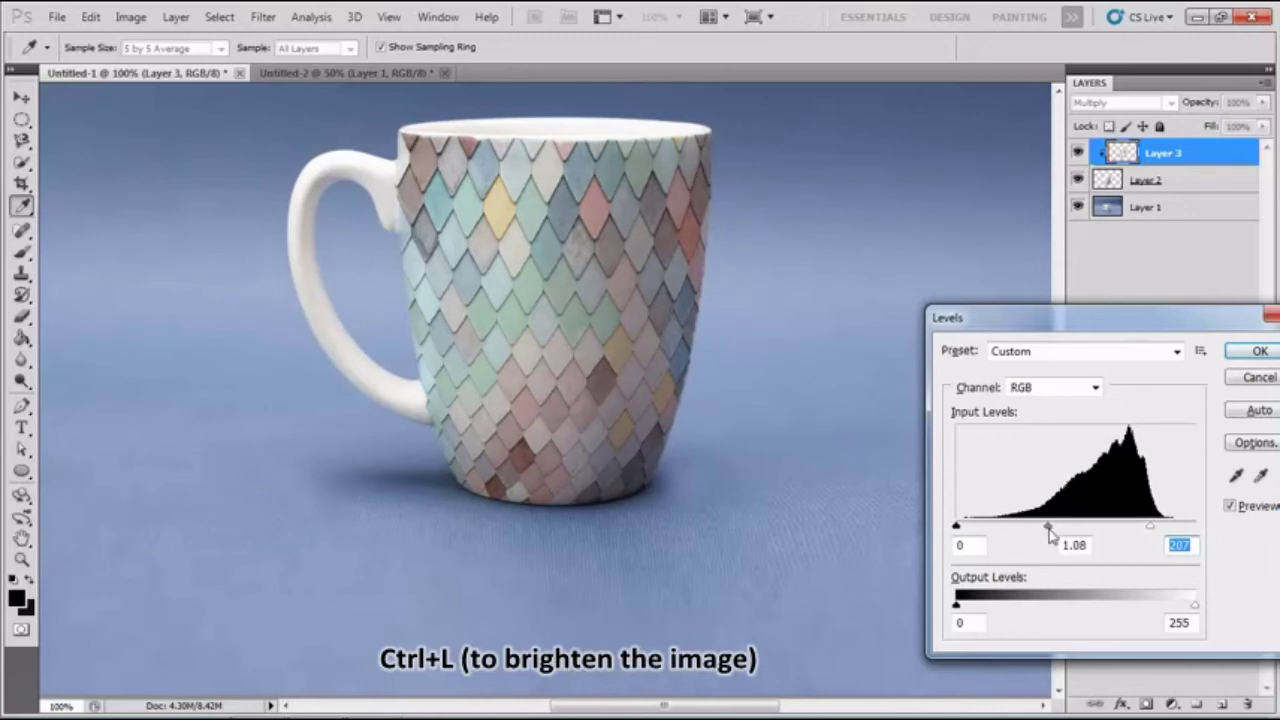
left_click_drag(955, 526, 990, 526)
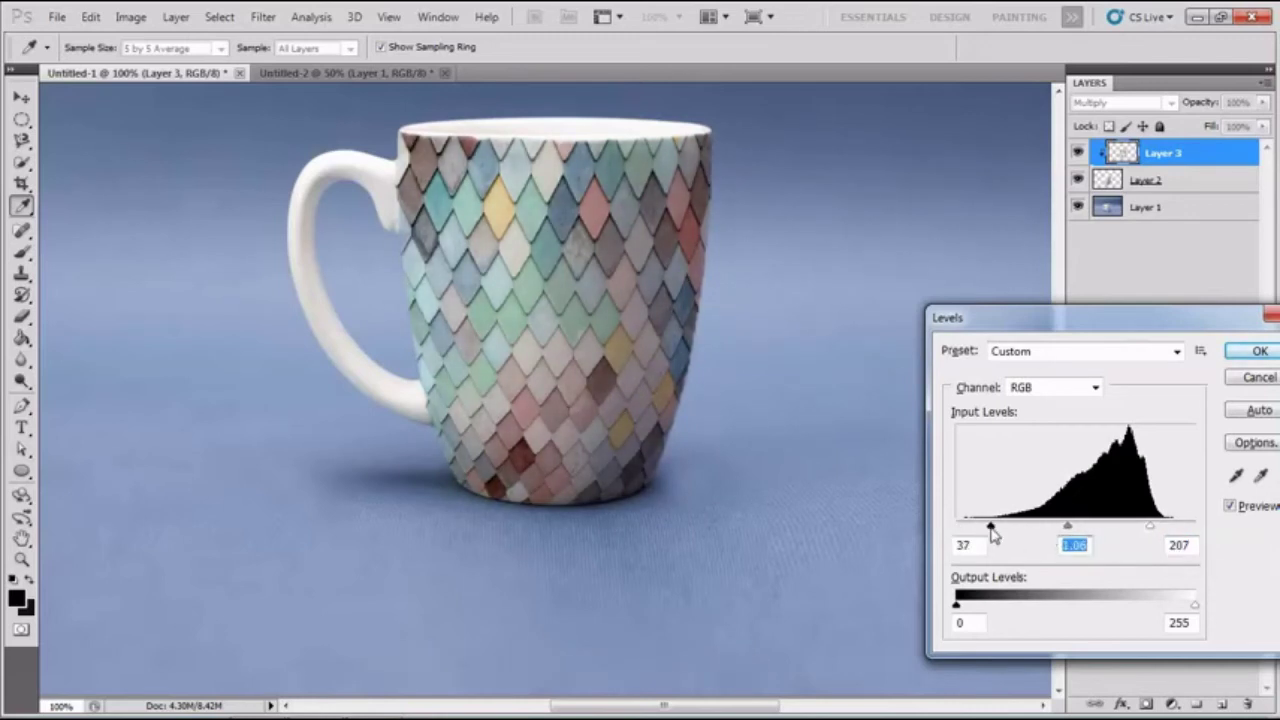
mouse_move(1152, 527)
left_mouse_down()
mouse_move(1129, 527)
mouse_move(1147, 528)
left_mouse_up()
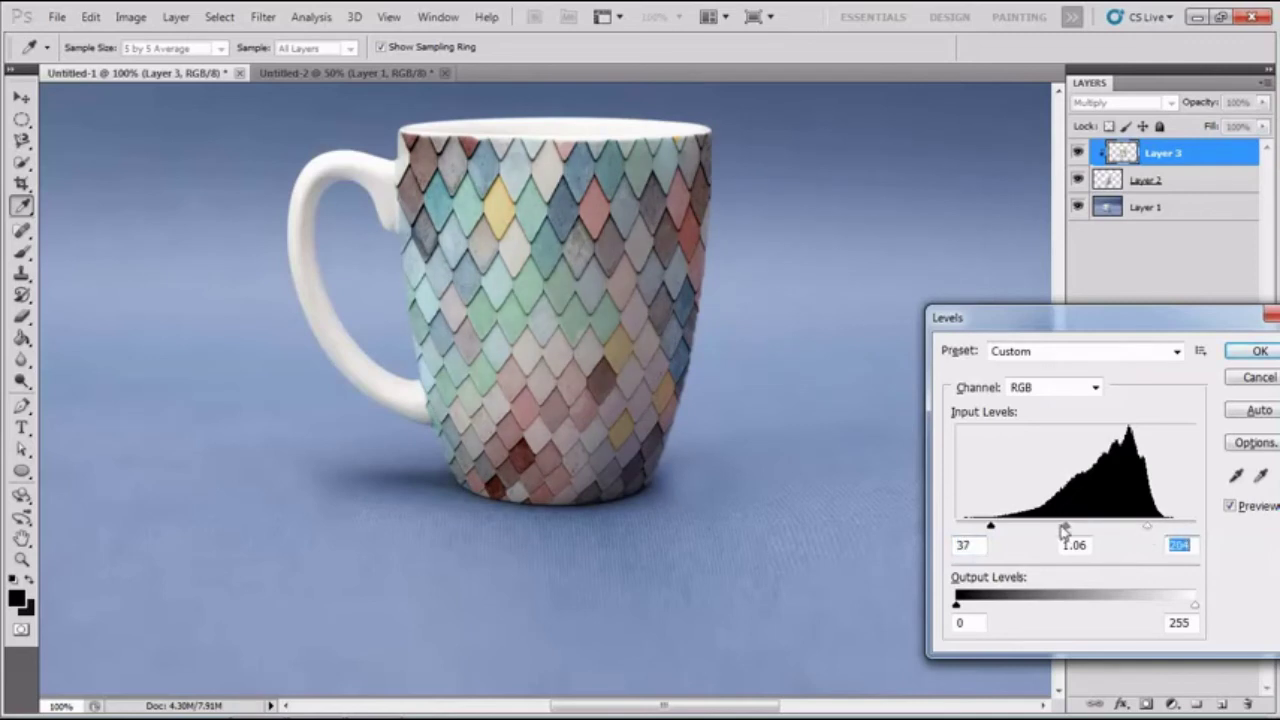
left_click_drag(1067, 527, 998, 530)
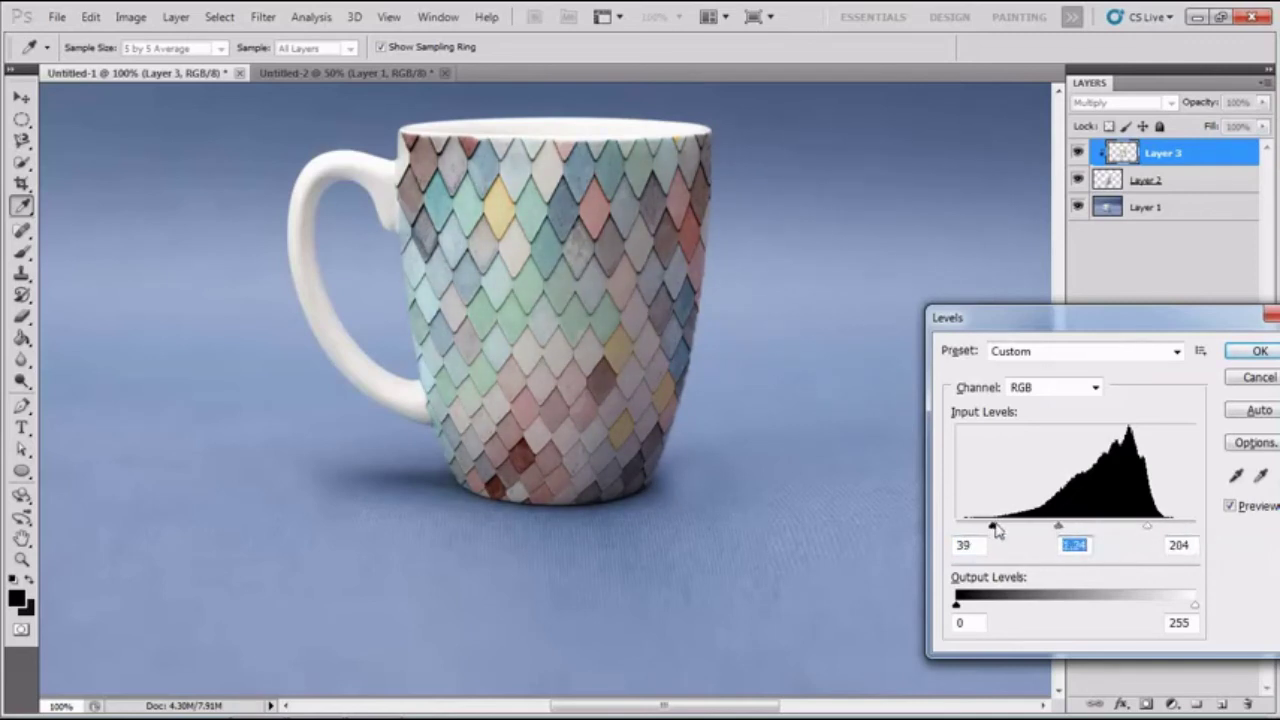
left_click(1255, 351)
key("w")
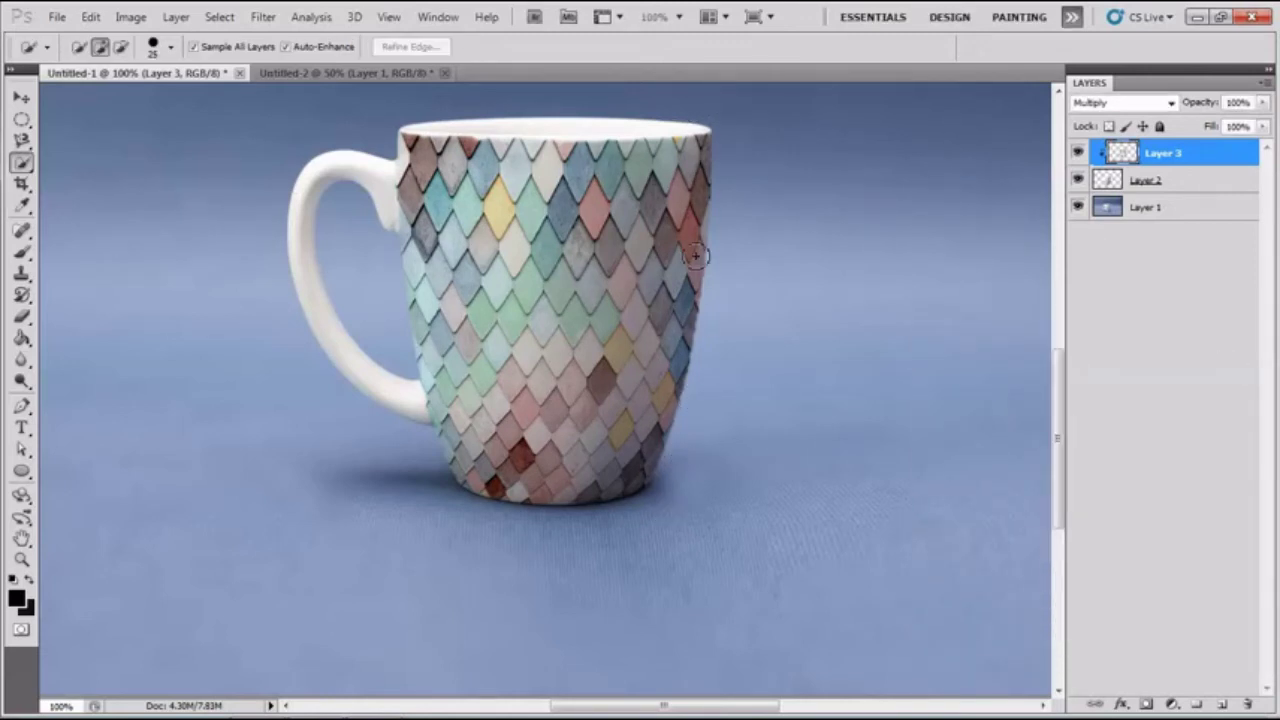
Add a layer mask to Layer 3 and paint out tiles spilling past the mug's right edge
left_click(1149, 704)
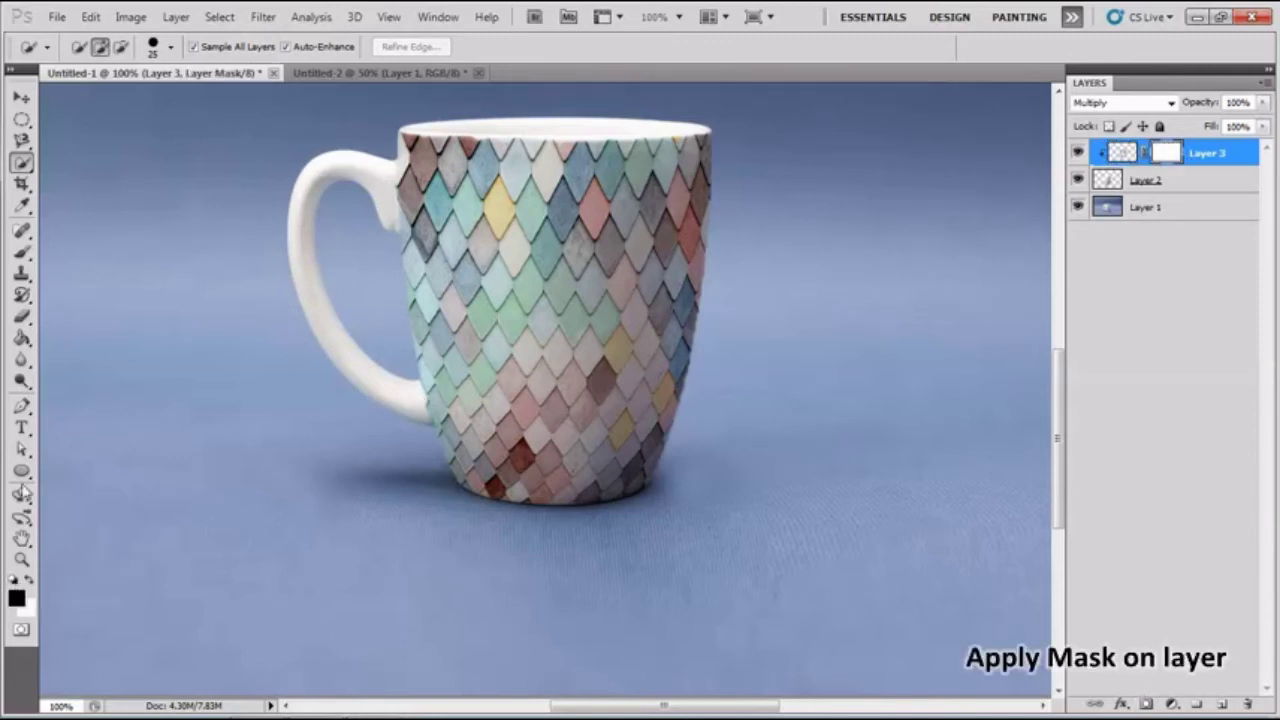
left_click(24, 253)
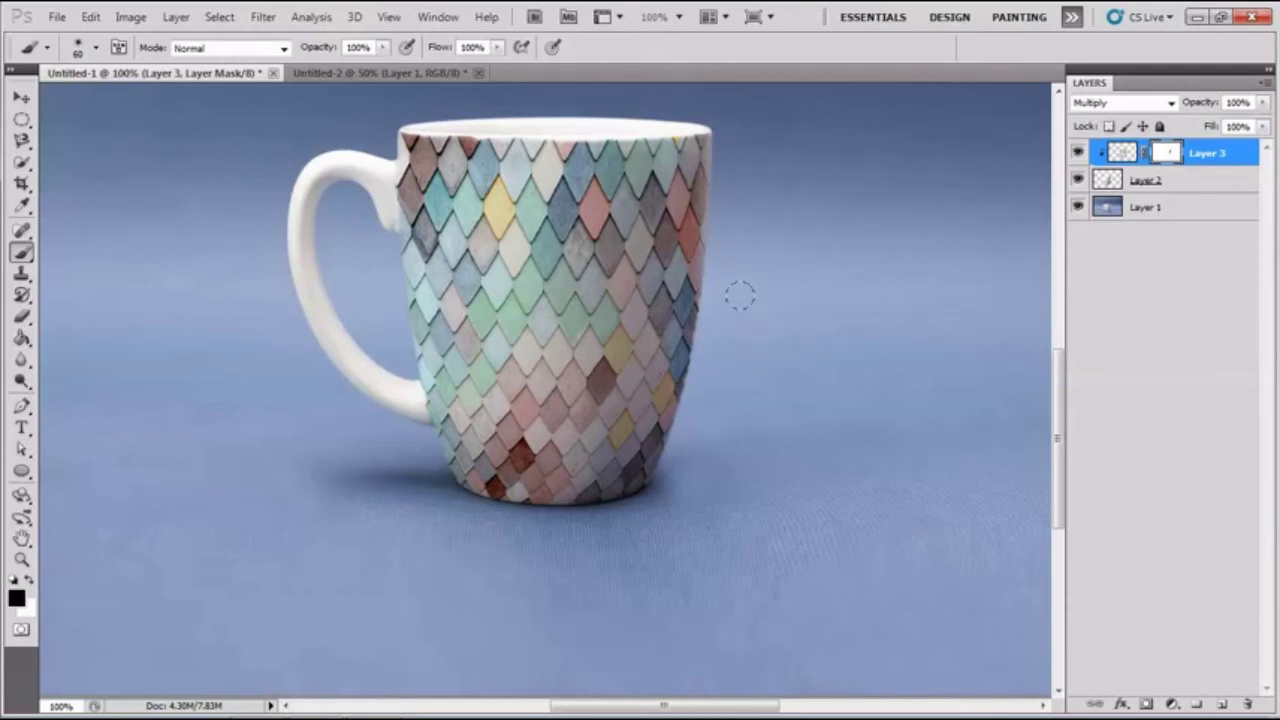
left_click_drag(737, 294, 740, 304)
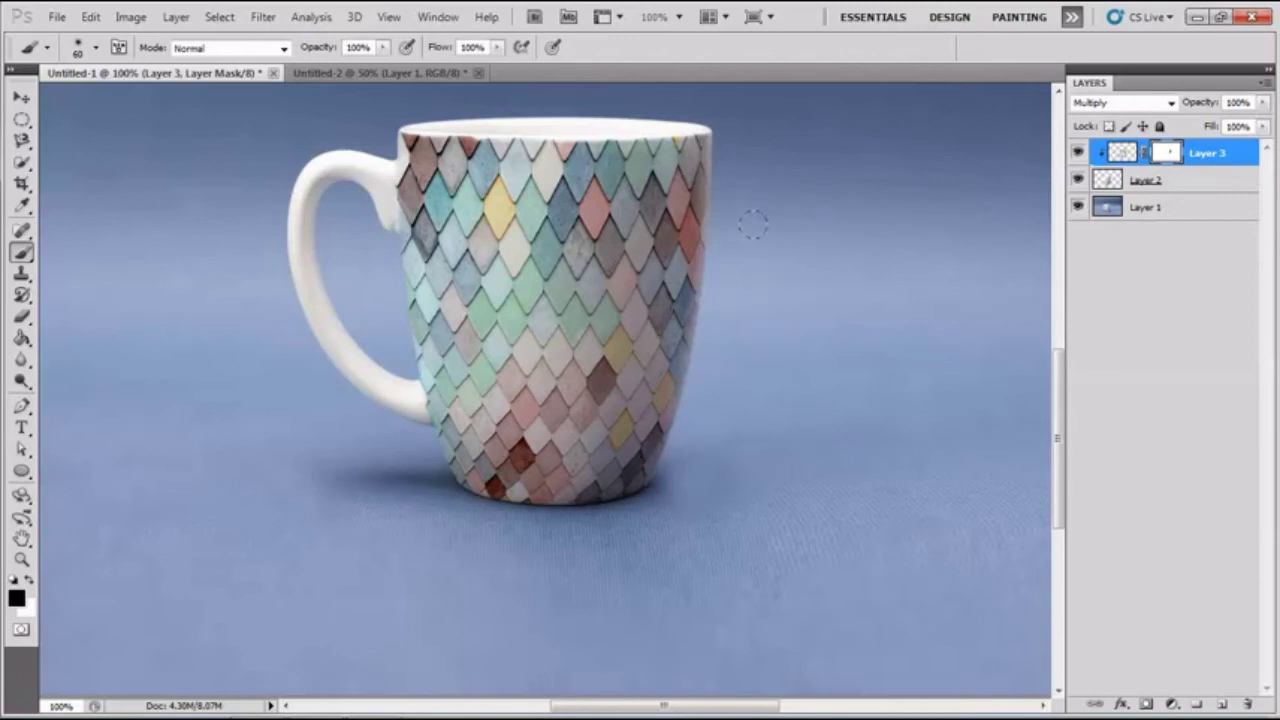
key("ctrl+plus")
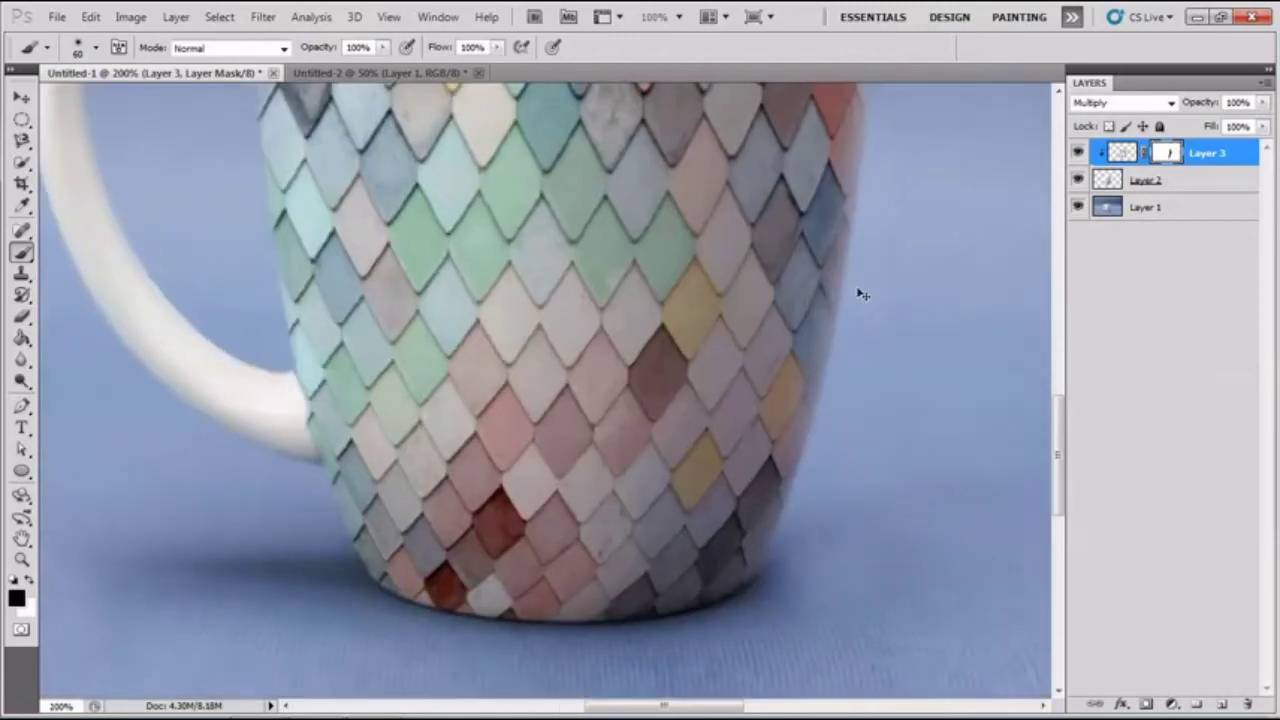
key("ctrl+minus")
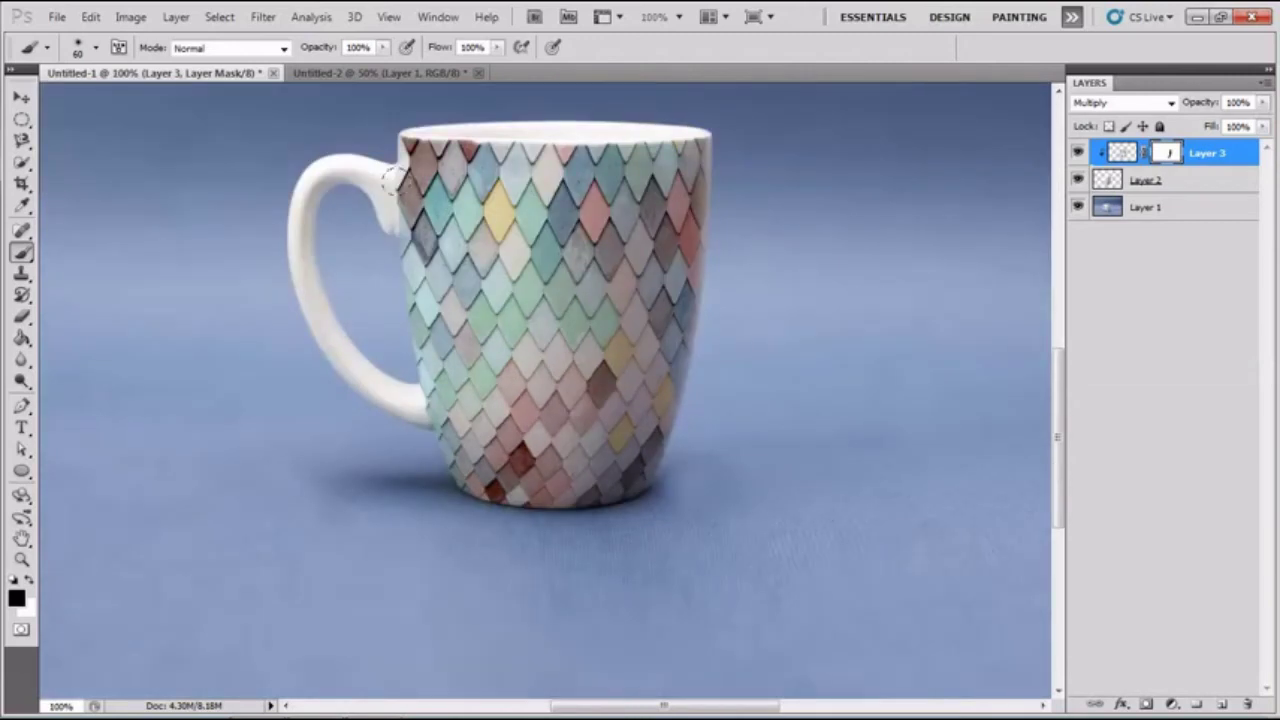
key("ctrl+plus")
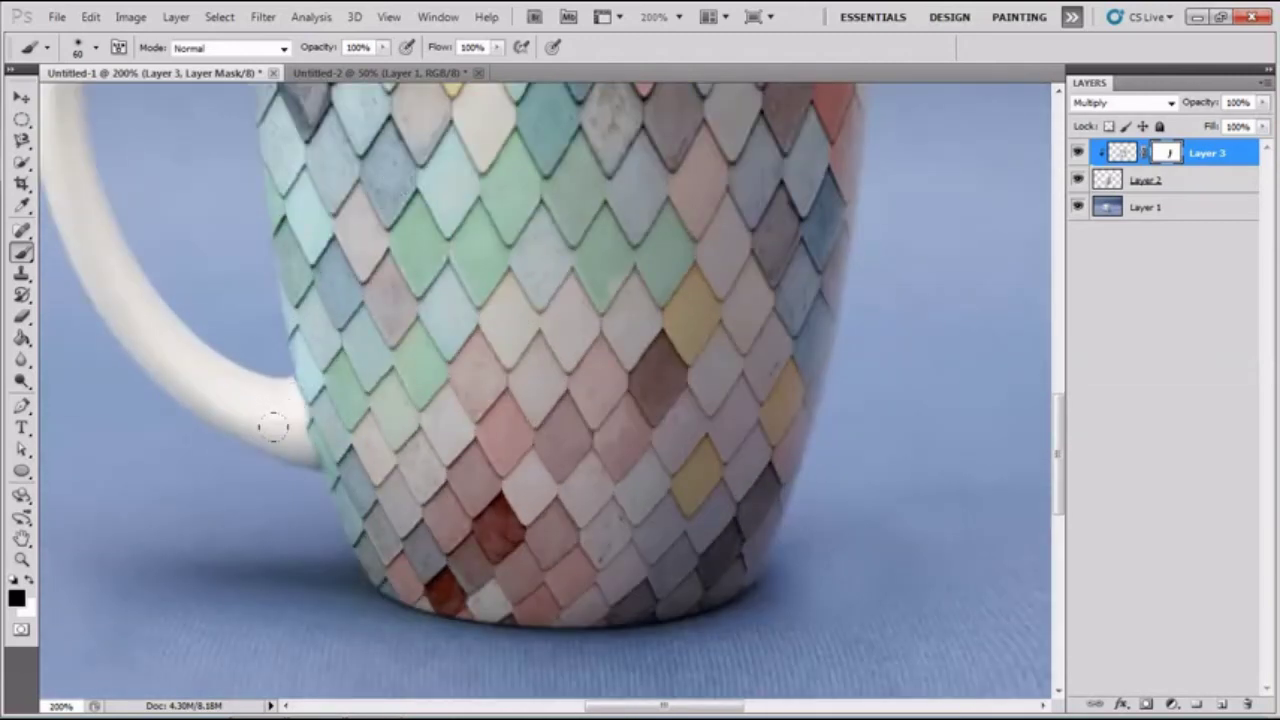
Mask the tiles along the handle joint and rim, then toggle Layer 3 to compare
left_click_drag(310, 414, 320, 444)
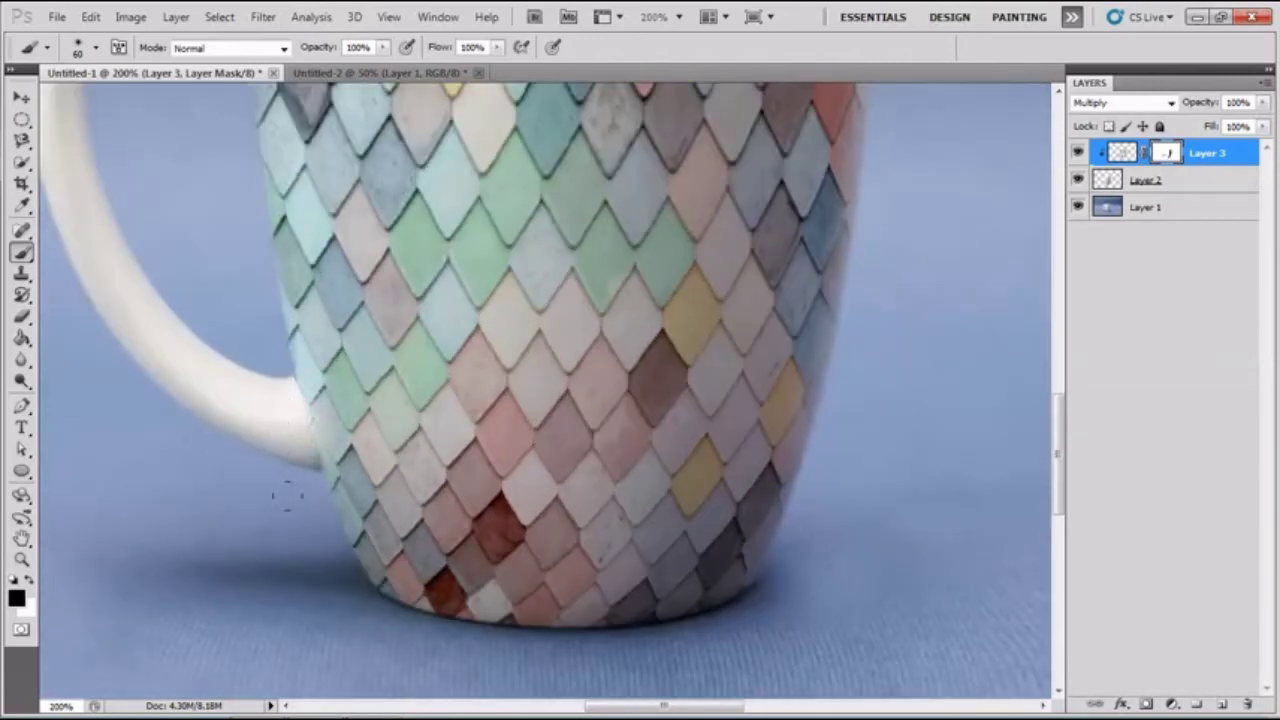
left_click_drag(1058, 455, 1058, 368)
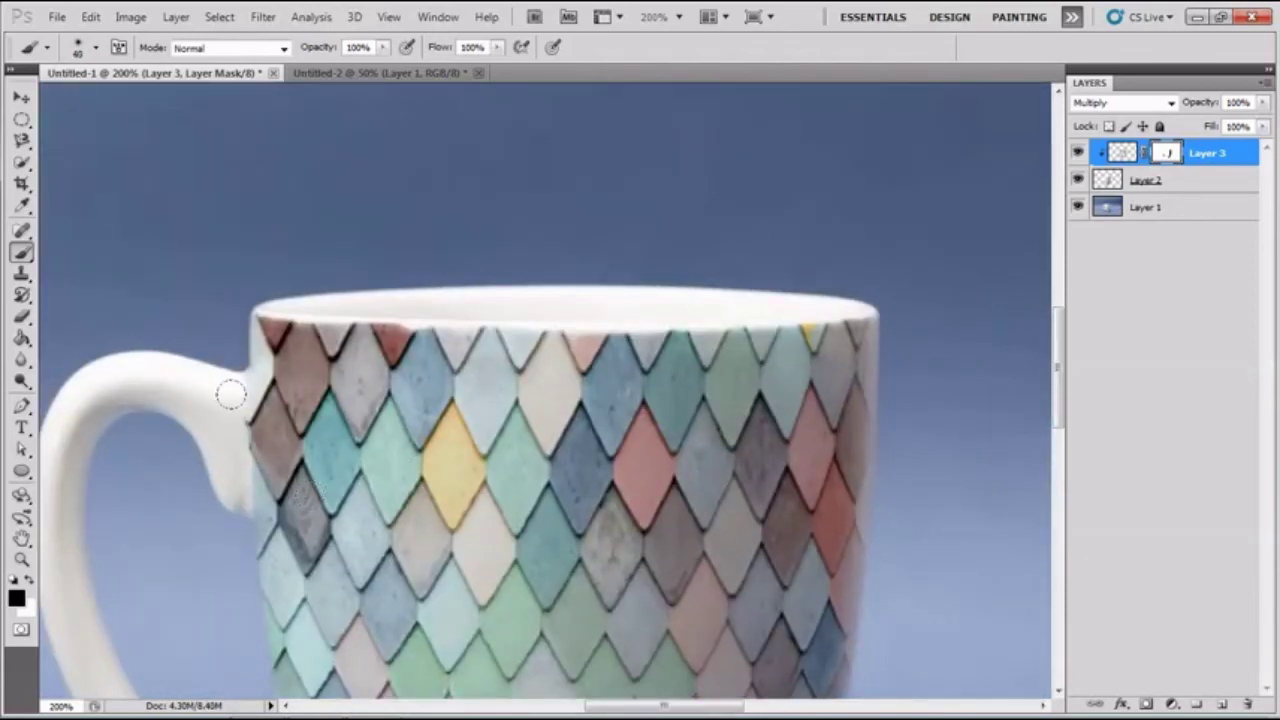
left_click_drag(229, 391, 258, 462)
left_click_drag(234, 514, 229, 587)
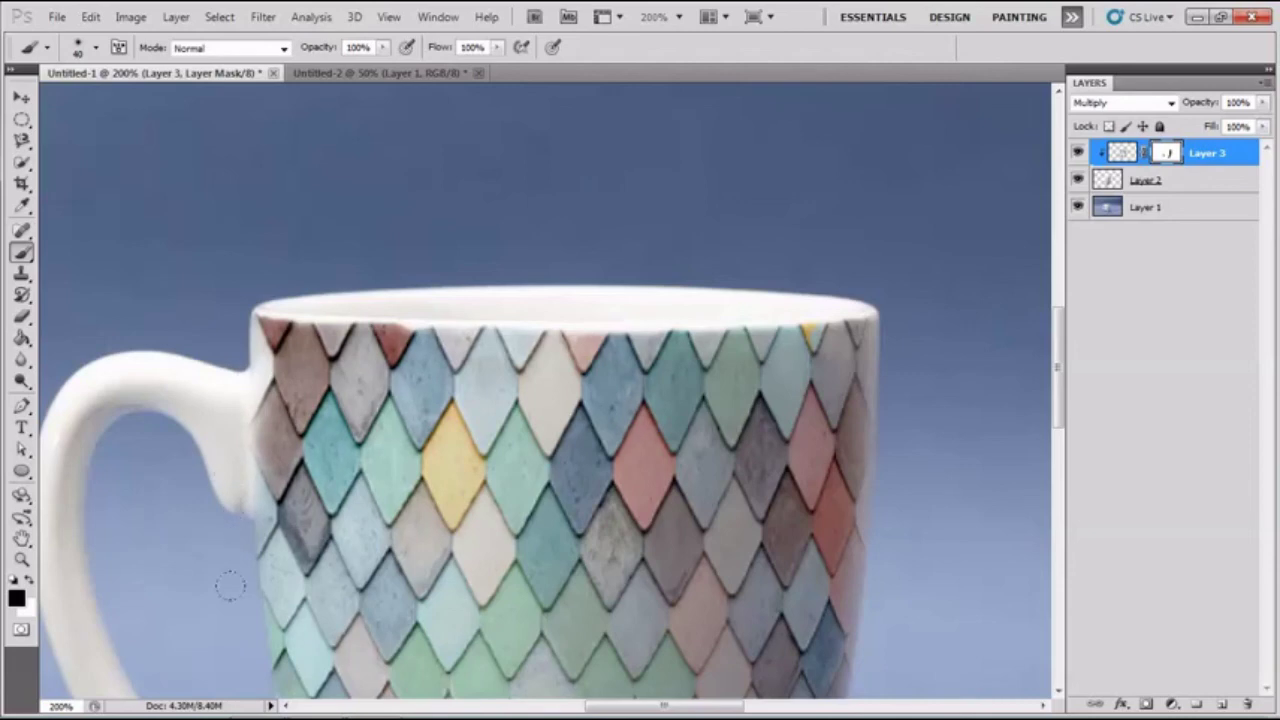
key("ctrl+minus")
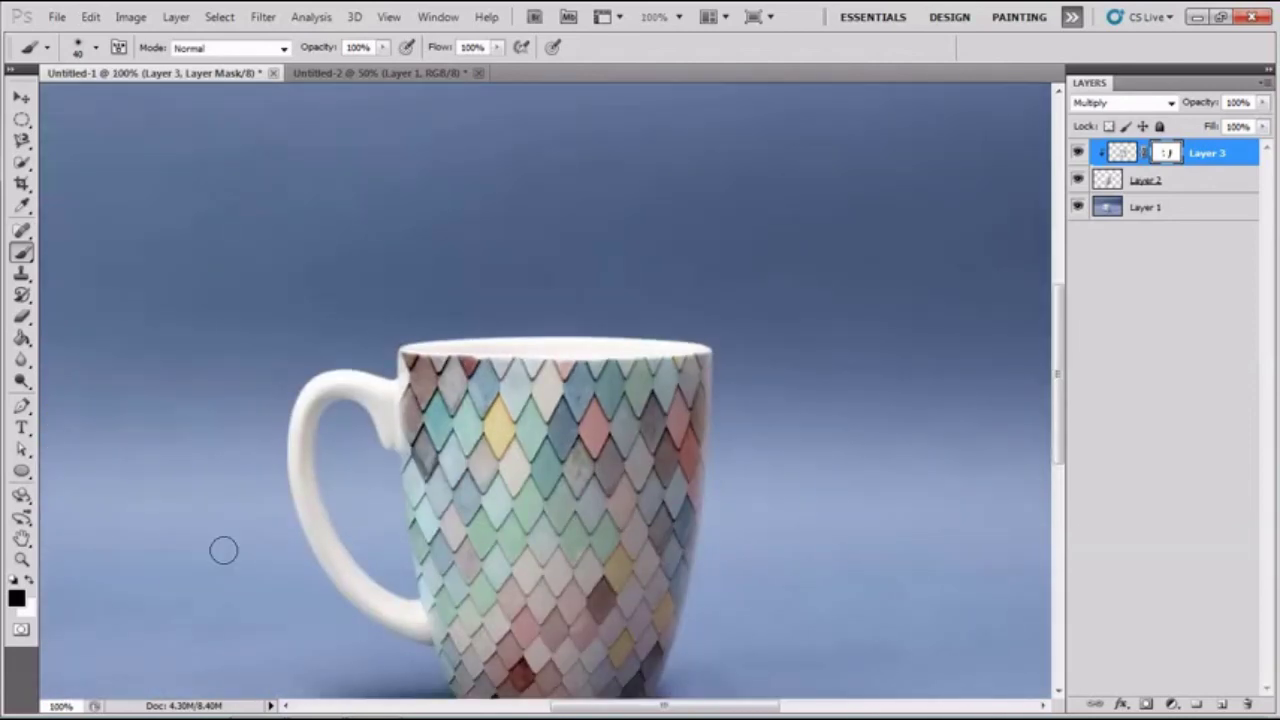
key("ctrl+plus")
key("ctrl+plus")
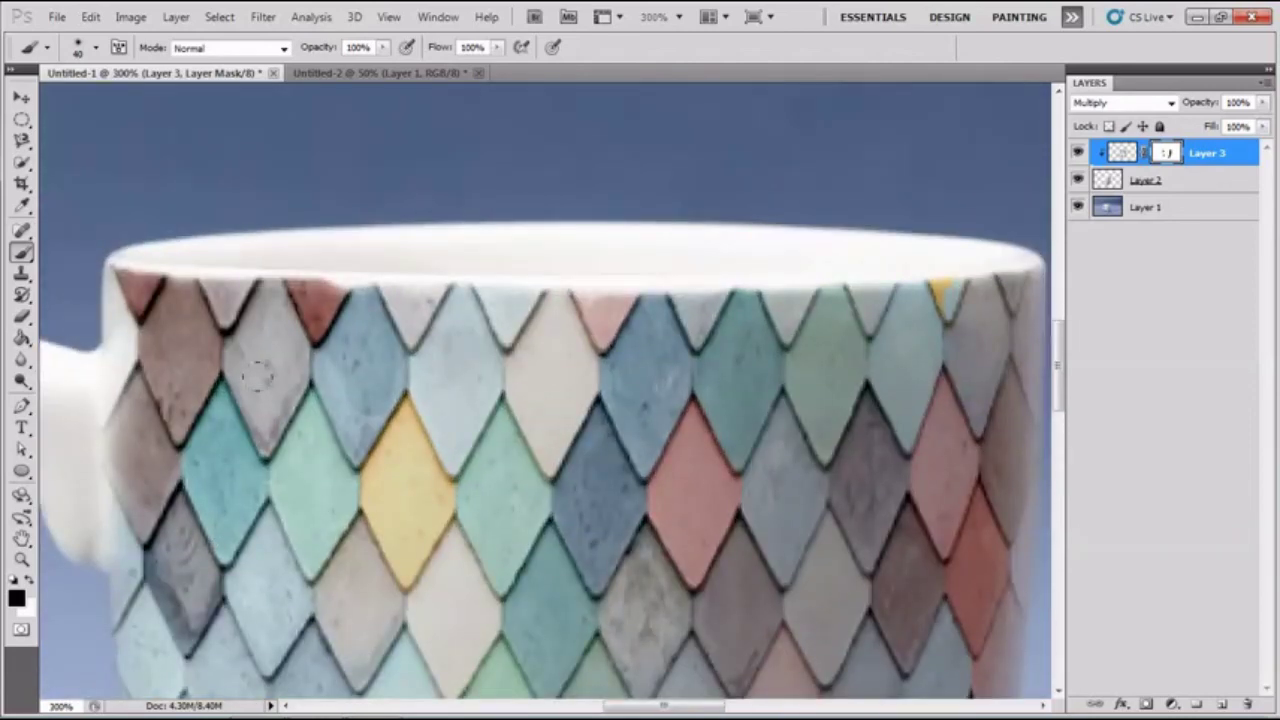
mouse_move(395, 263)
left_mouse_down()
mouse_move(249, 246)
mouse_move(771, 260)
mouse_move(943, 249)
mouse_move(1020, 224)
left_mouse_up()
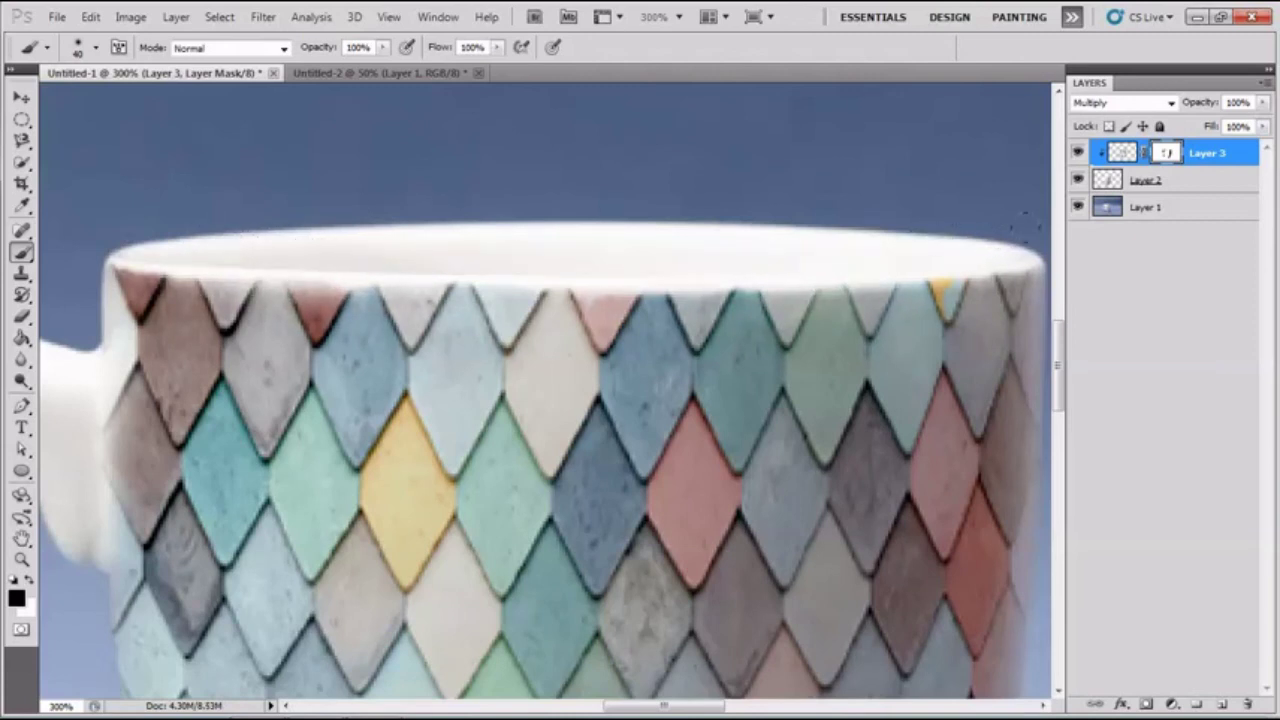
key("ctrl+0")
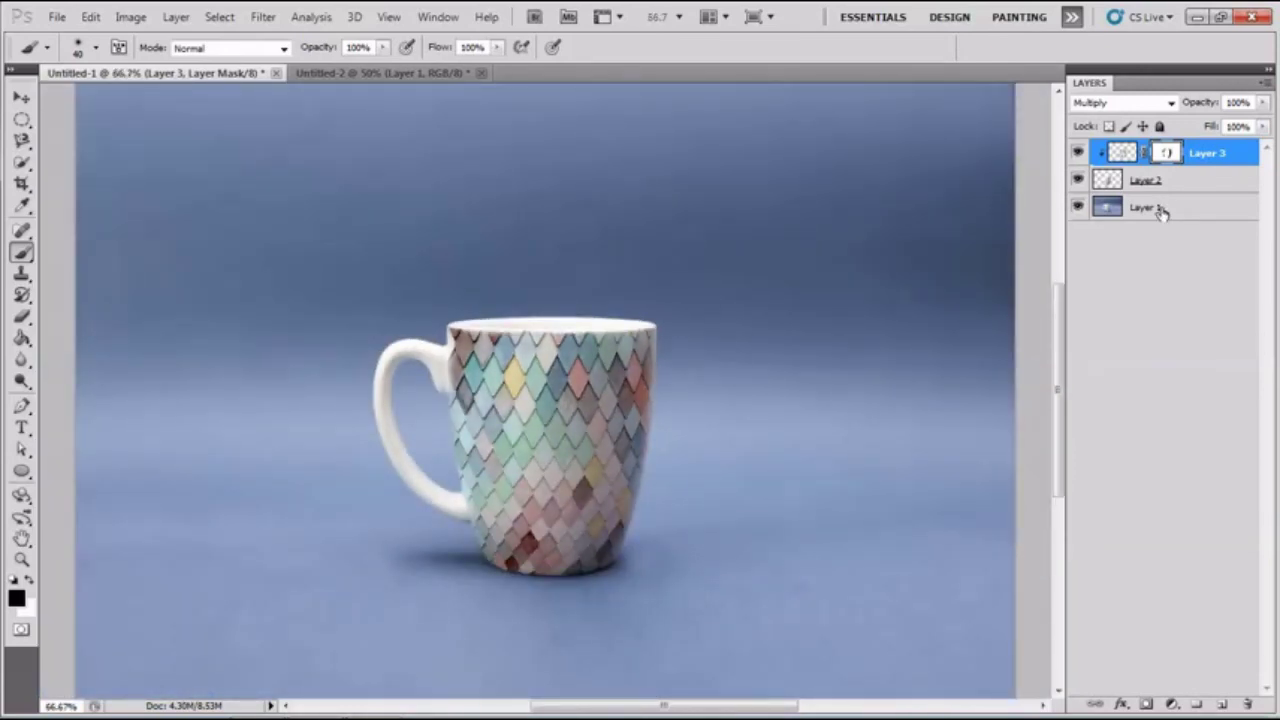
left_click(1078, 152)
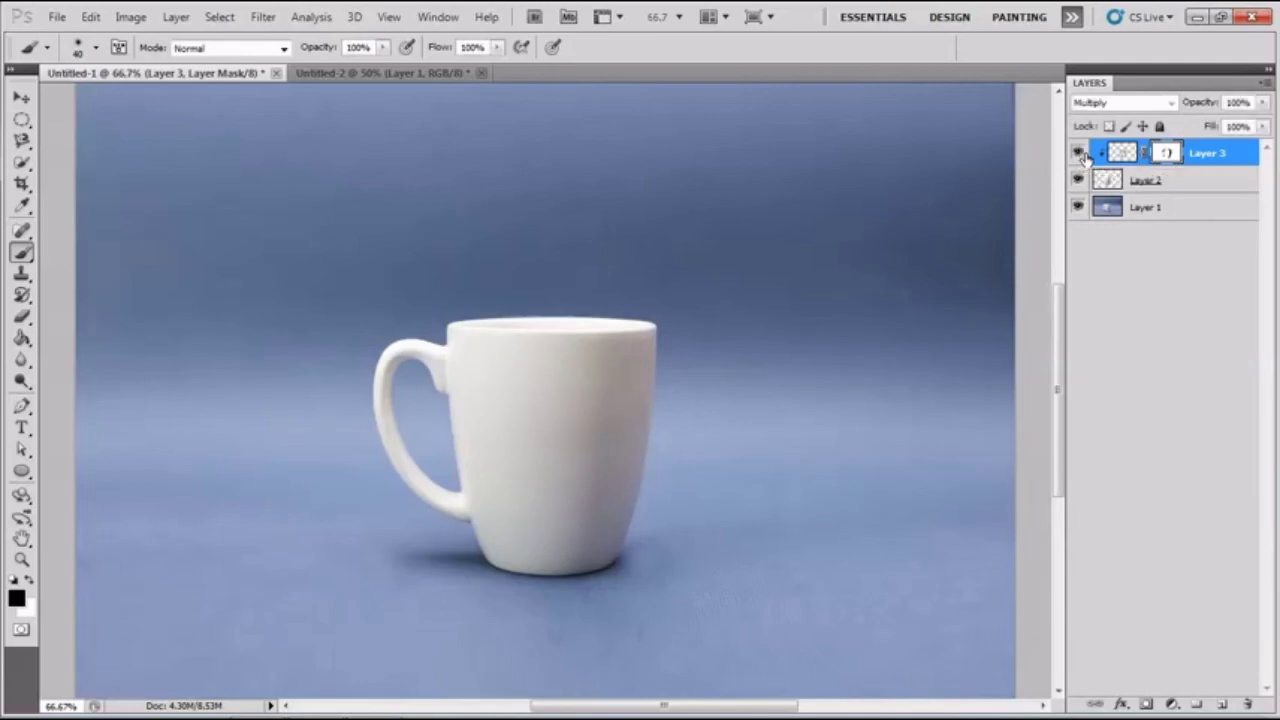
left_click(1078, 152)
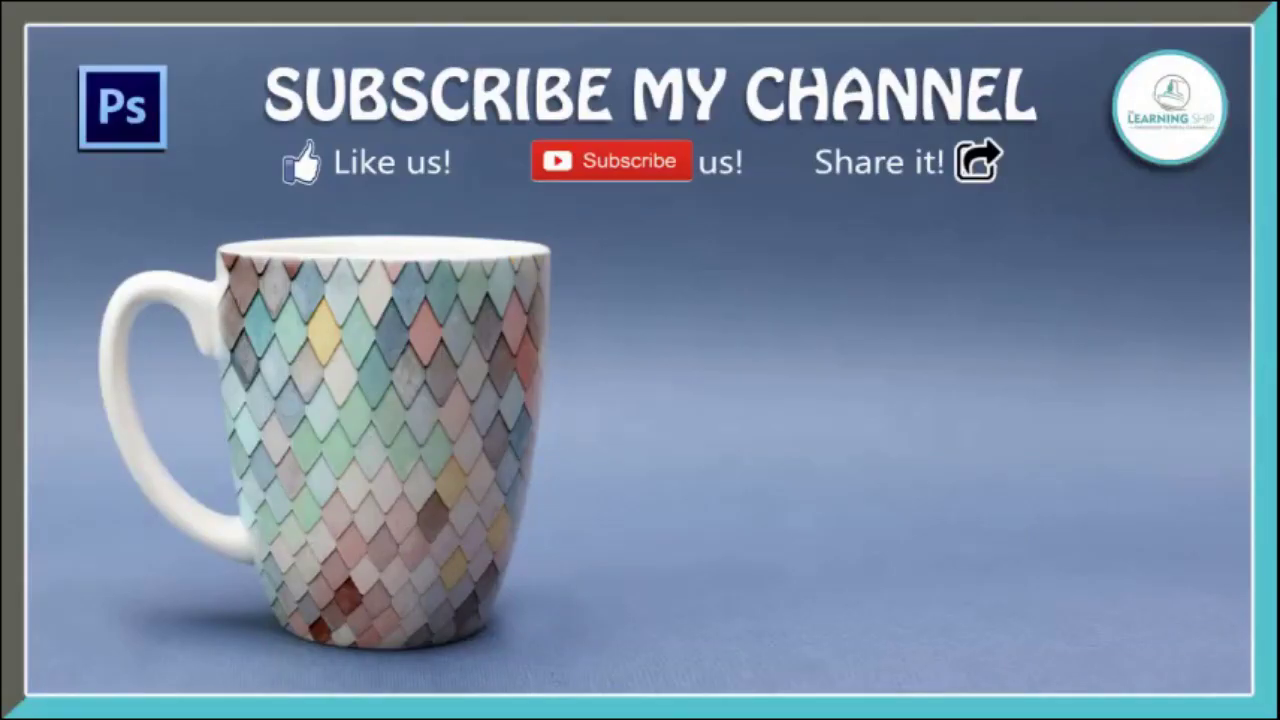